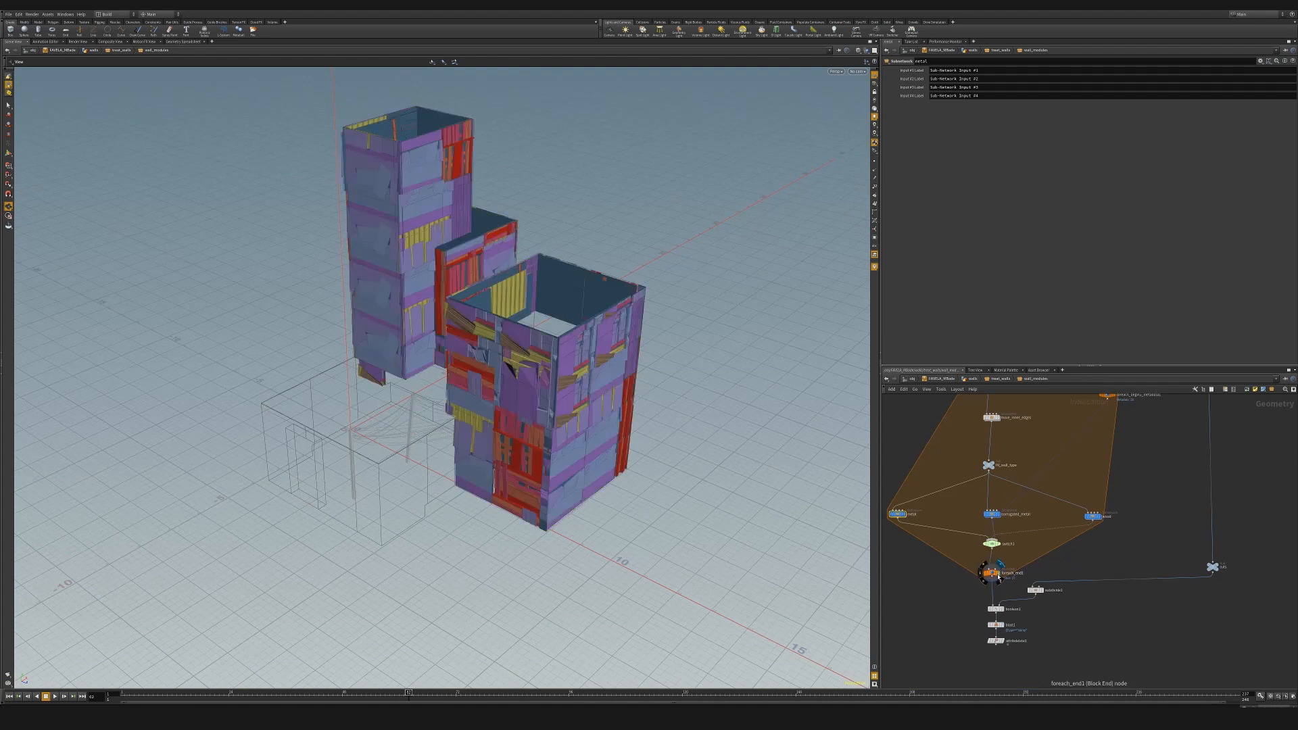
# Display the output of the last node in the wall_modules network and view the building walls from several sides.
pyautogui.moveTo(627, 427); pyautogui.dragTo(591, 359)
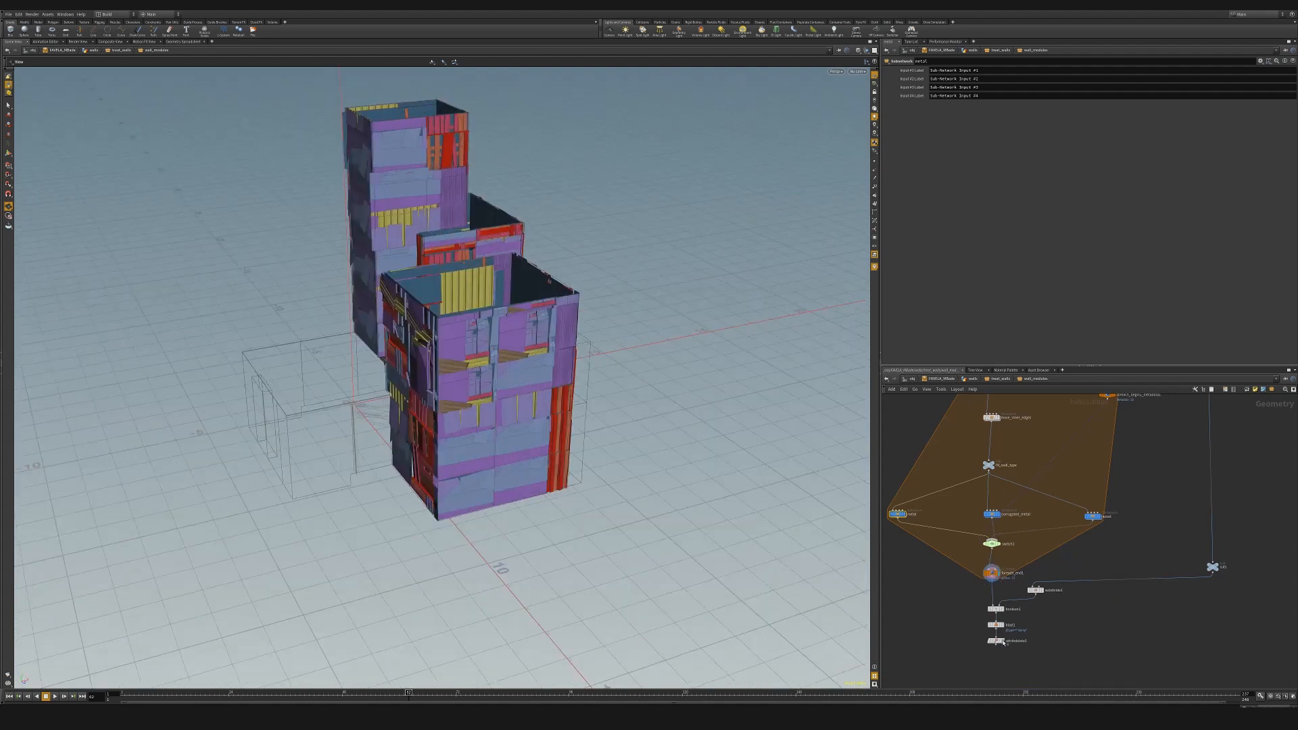
pyautogui.click(1002, 643)
pyautogui.moveTo(500, 399); pyautogui.dragTo(542, 383)
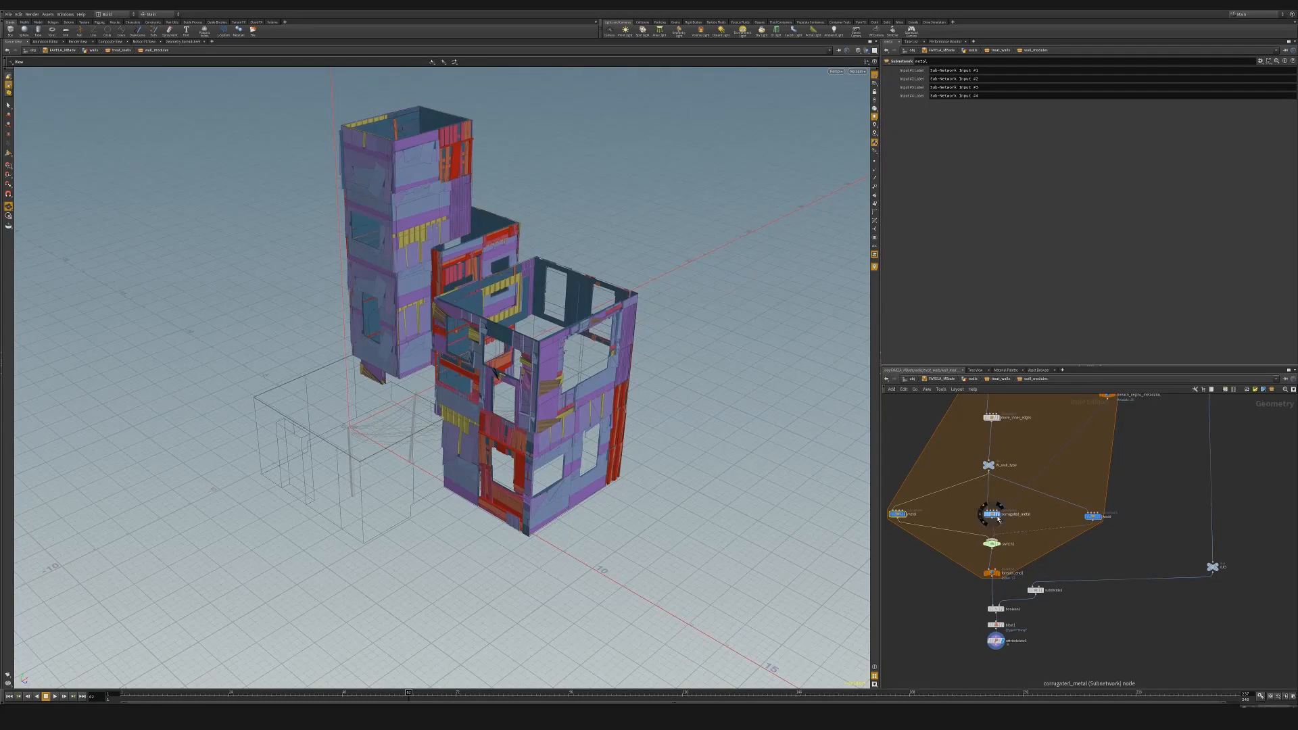
pyautogui.scroll(5, 574, 409)
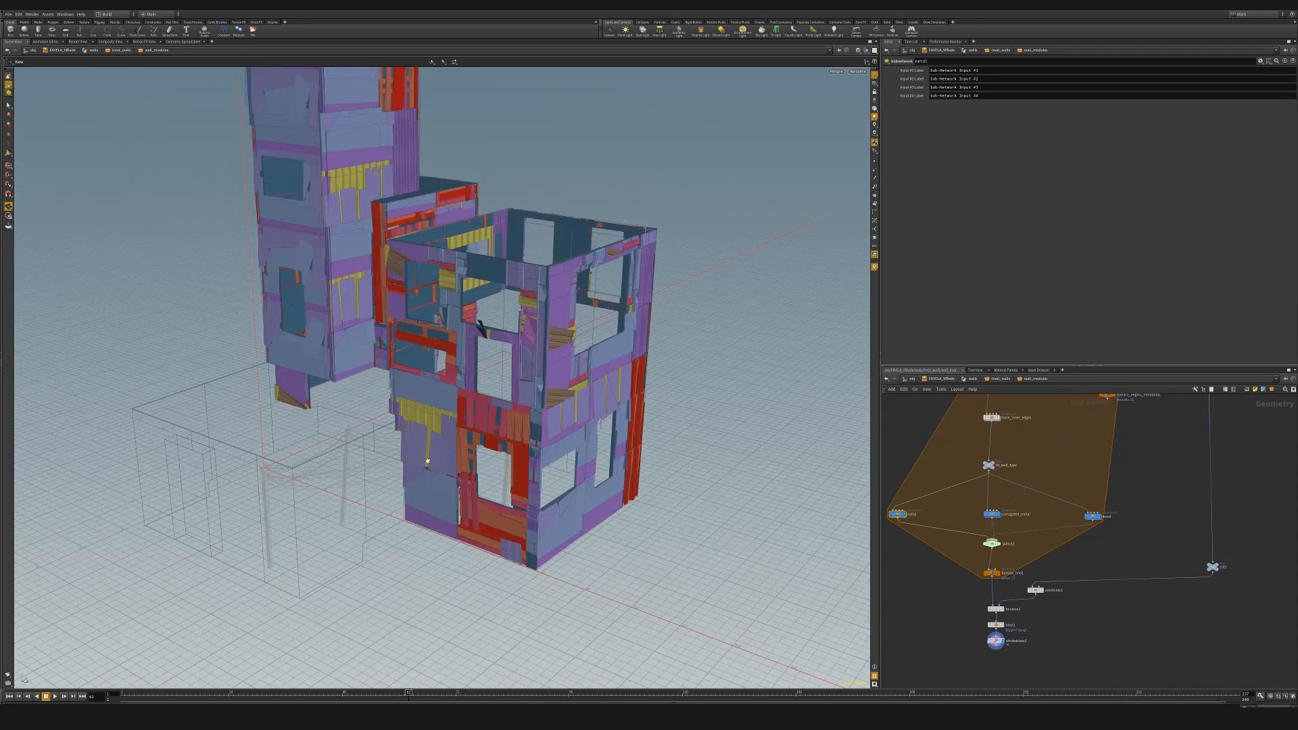
pyautogui.moveTo(427, 460); pyautogui.dragTo(499, 247)
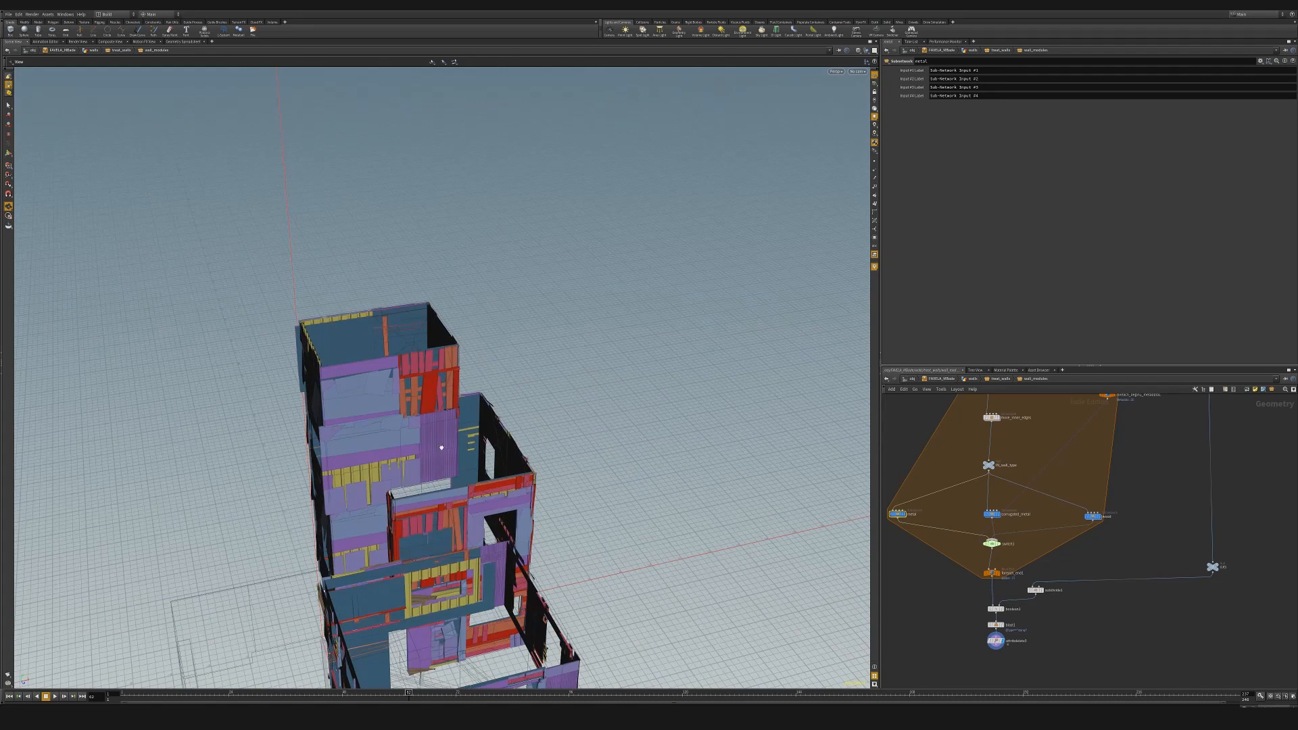
pyautogui.moveTo(450, 493); pyautogui.dragTo(443, 439)
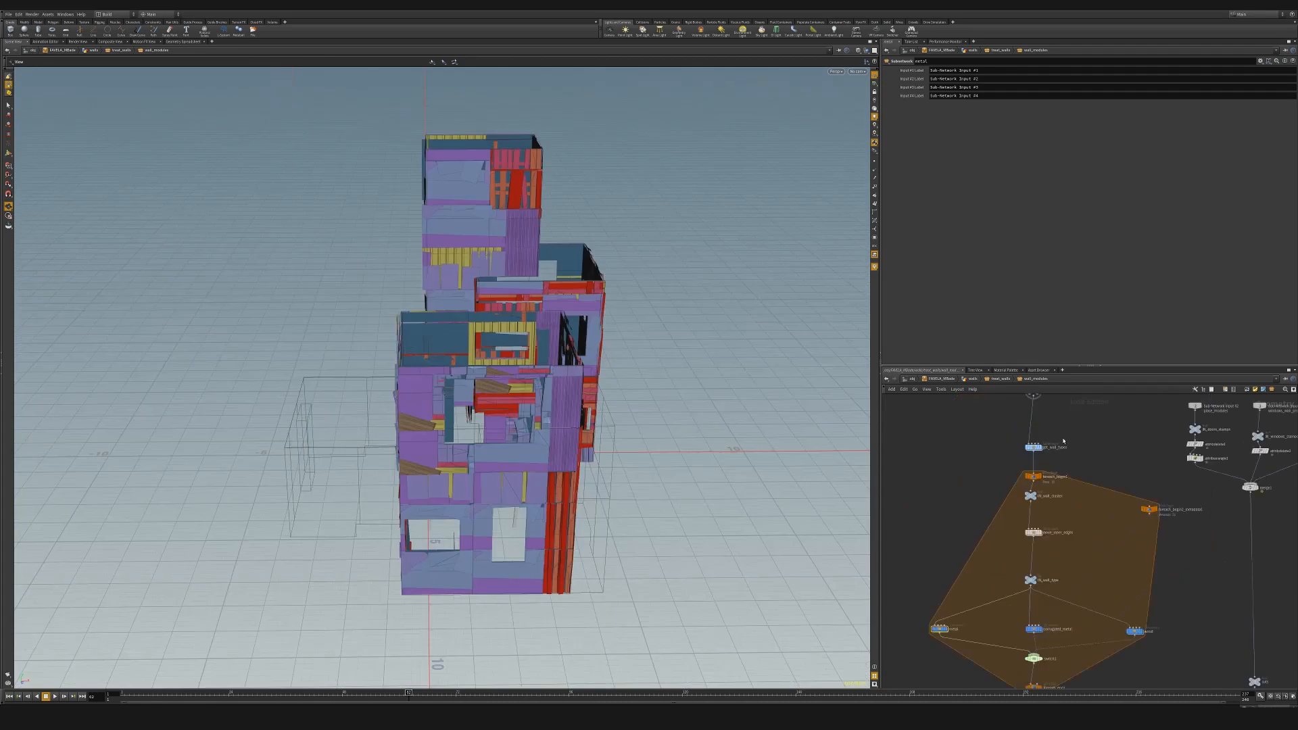
# Display the output of the get_wall_types node above the for-each loop and view the coloured walls.
pyautogui.scroll(3, 1065, 442)
pyautogui.click(1033, 440)
pyautogui.moveTo(493, 440); pyautogui.dragTo(563, 432)
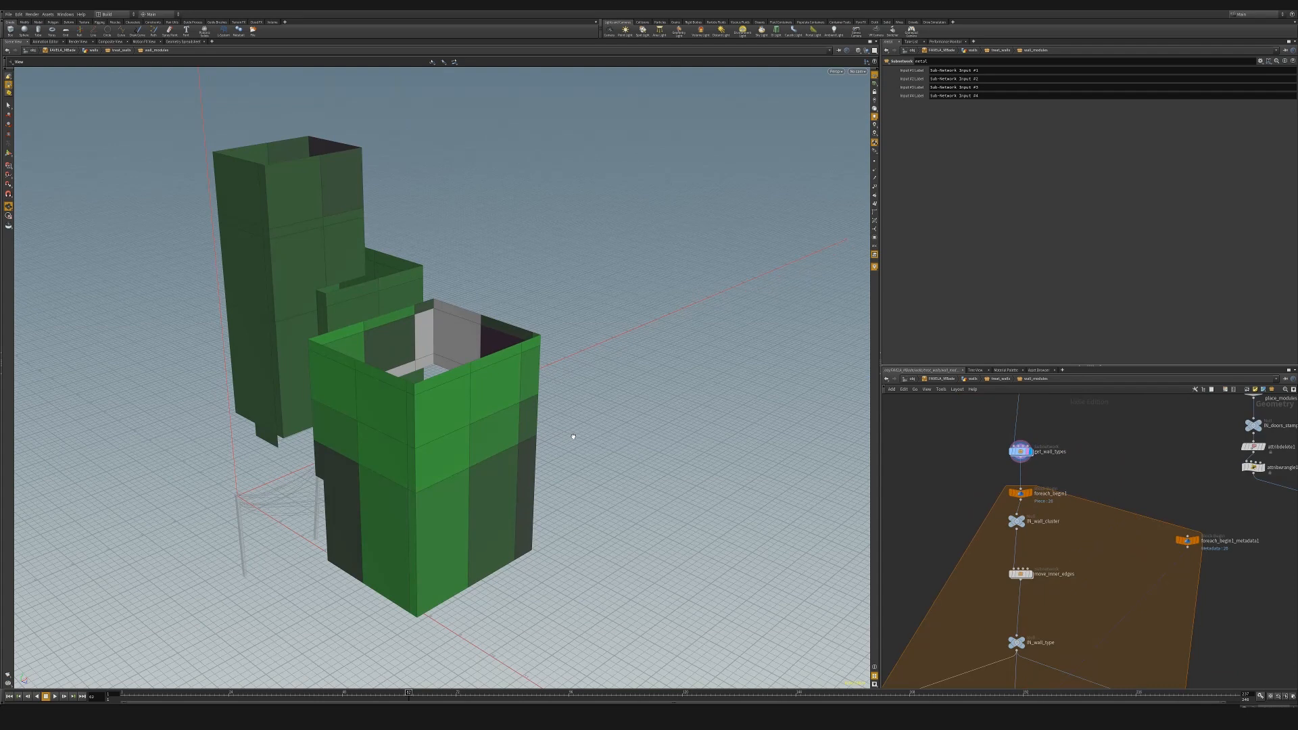
# Turn on the wall attribute visualizer in the viewport display options and view the labelled walls.
pyautogui.press('d')
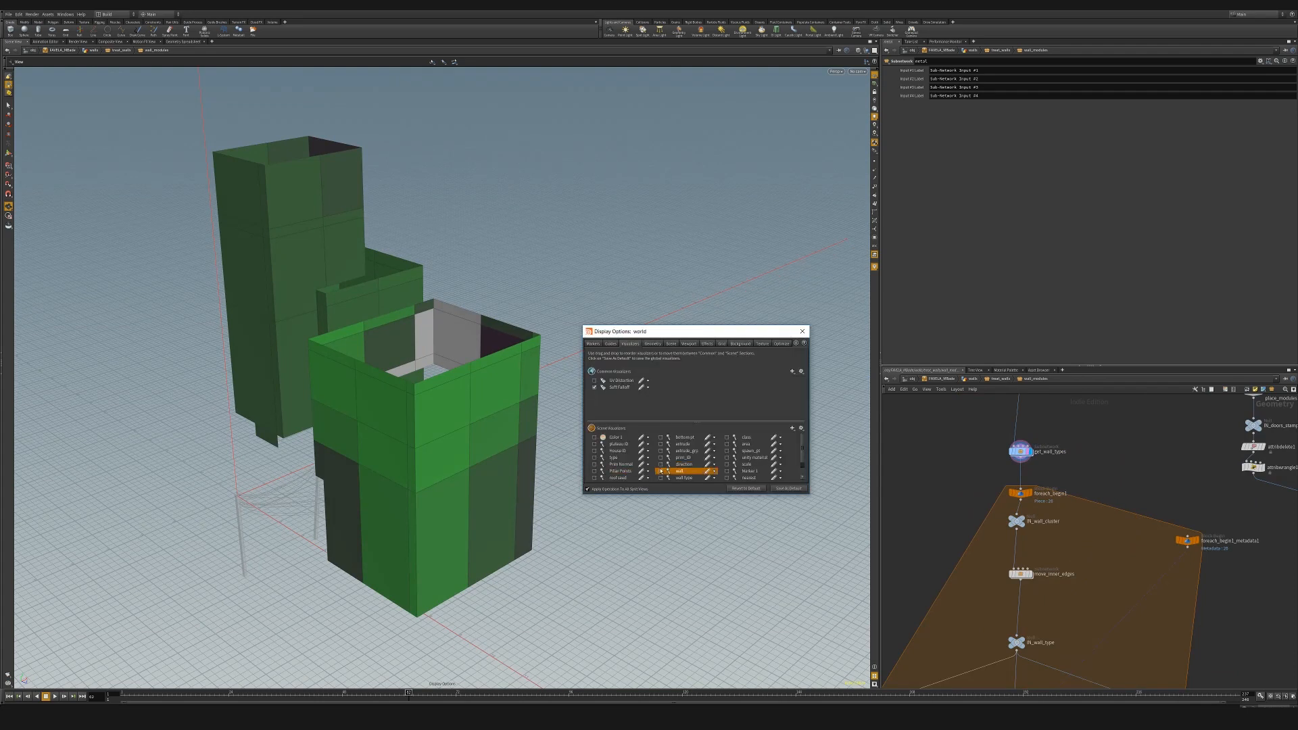
pyautogui.click(804, 333)
pyautogui.keyDown('alt'); pyautogui.moveTo(581, 481); pyautogui.dragTo(584, 378); pyautogui.keyUp('alt')
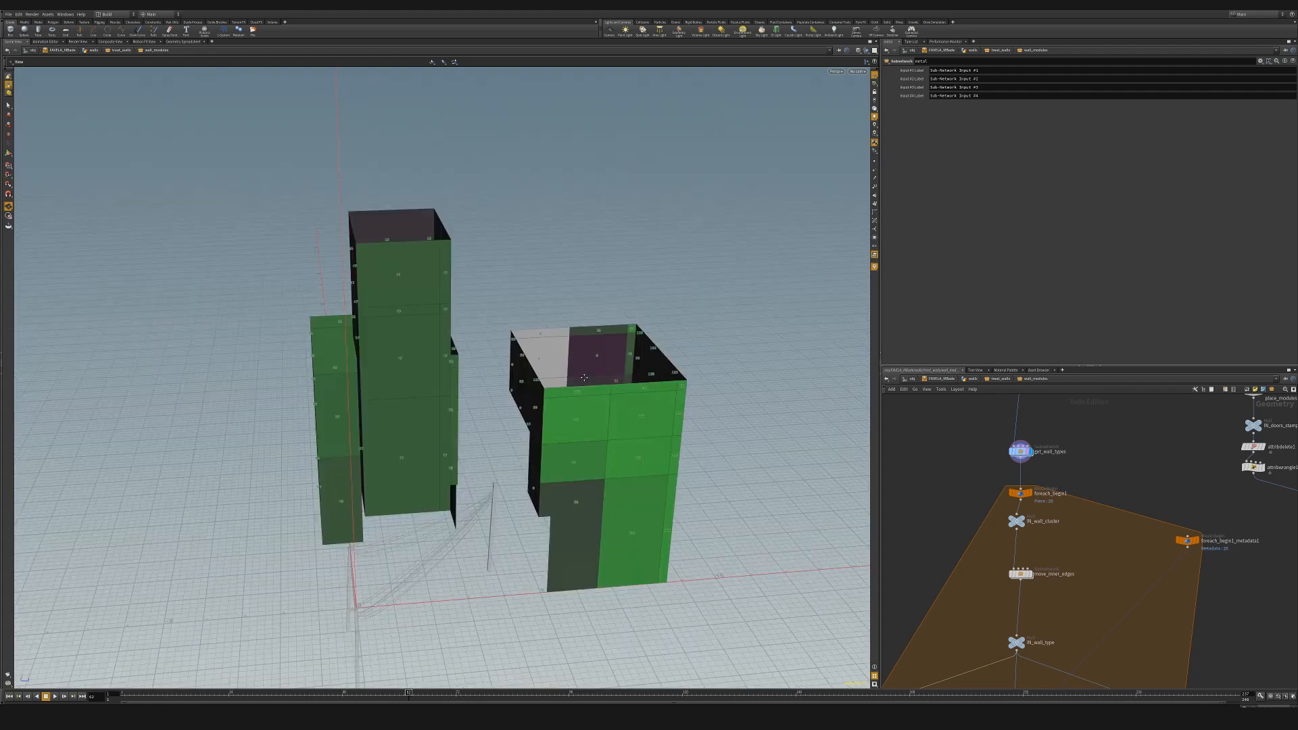
# Examine the Piece Attribute of the foreach_end1 block in the wall loop.
pyautogui.moveTo(1095, 578); pyautogui.dragTo(1094, 506, button='middle')
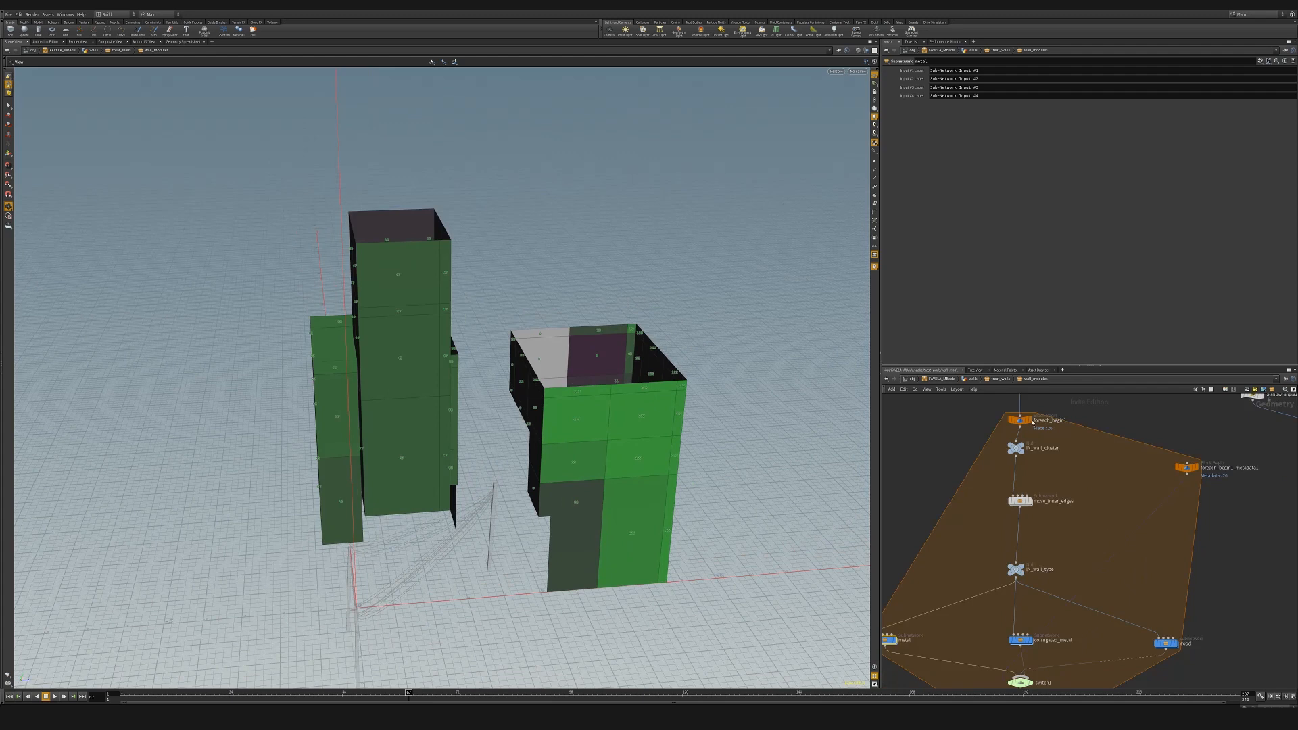
pyautogui.moveTo(1052, 580); pyautogui.dragTo(1041, 529, button='middle')
pyautogui.click(1010, 675)
pyautogui.moveTo(942, 96); pyautogui.dragTo(923, 96)
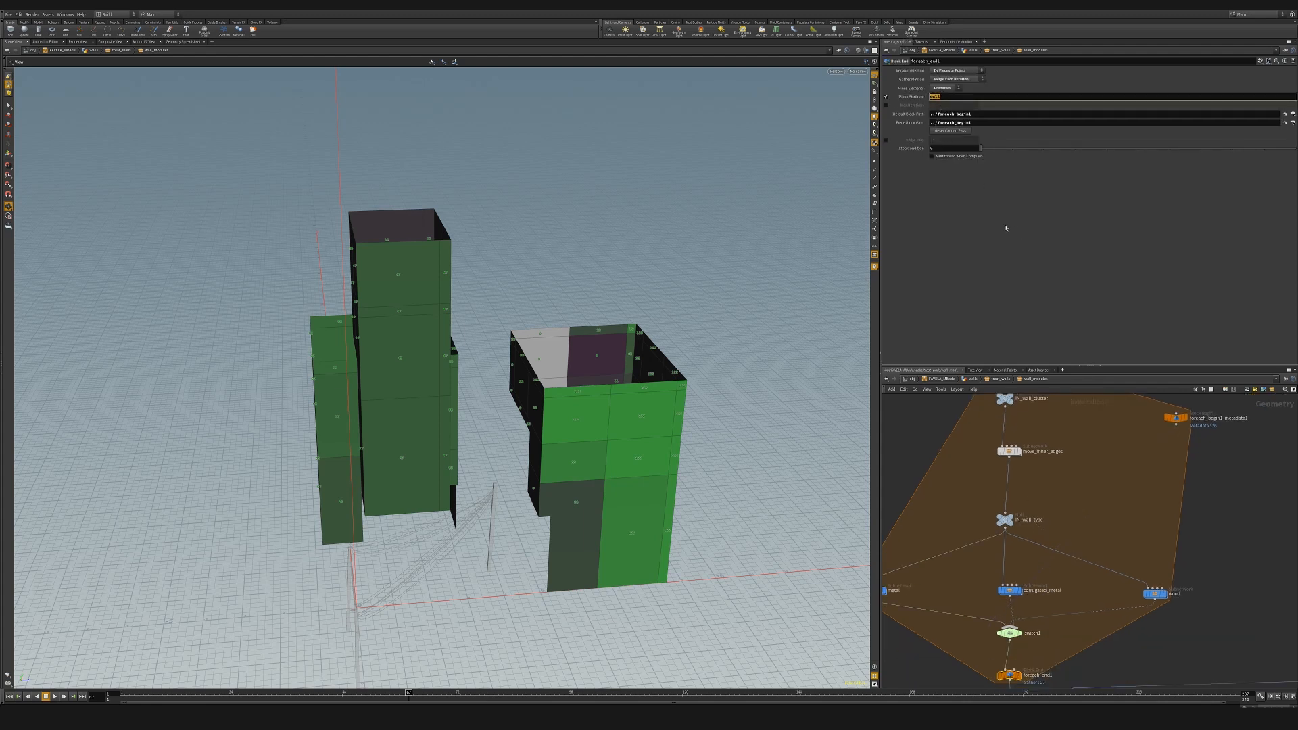
# Display the wall cluster null at the start of the loop and examine the single wall cluster.
pyautogui.moveTo(1055, 497); pyautogui.dragTo(1054, 541, button='middle')
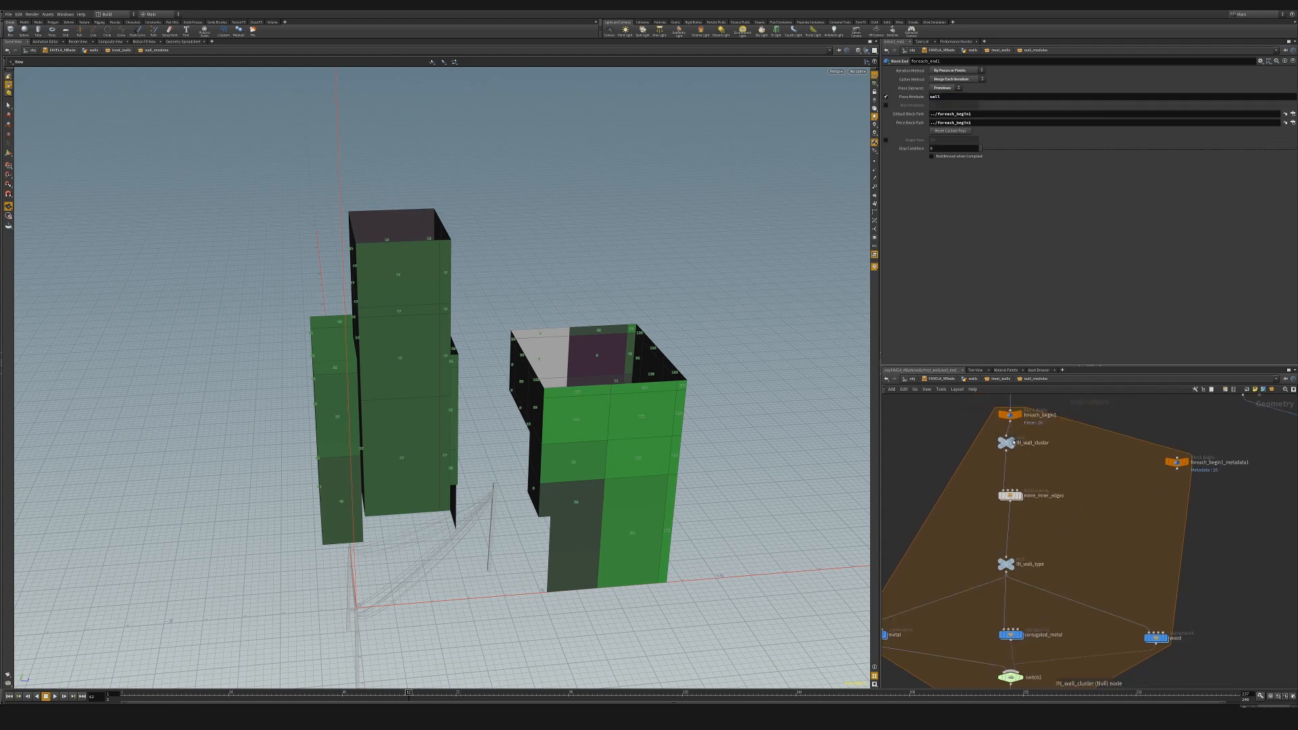
pyautogui.click(1013, 449)
pyautogui.click(1014, 451)
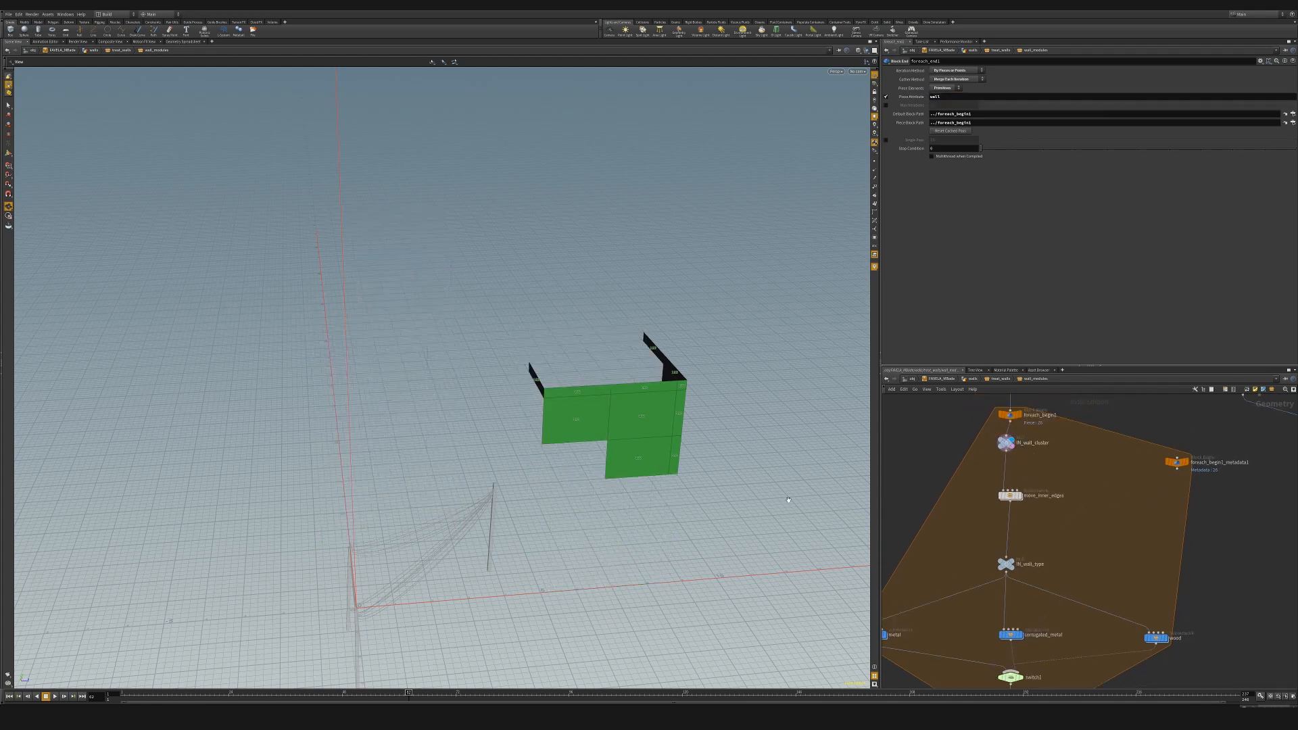
pyautogui.scroll(2, 656, 409)
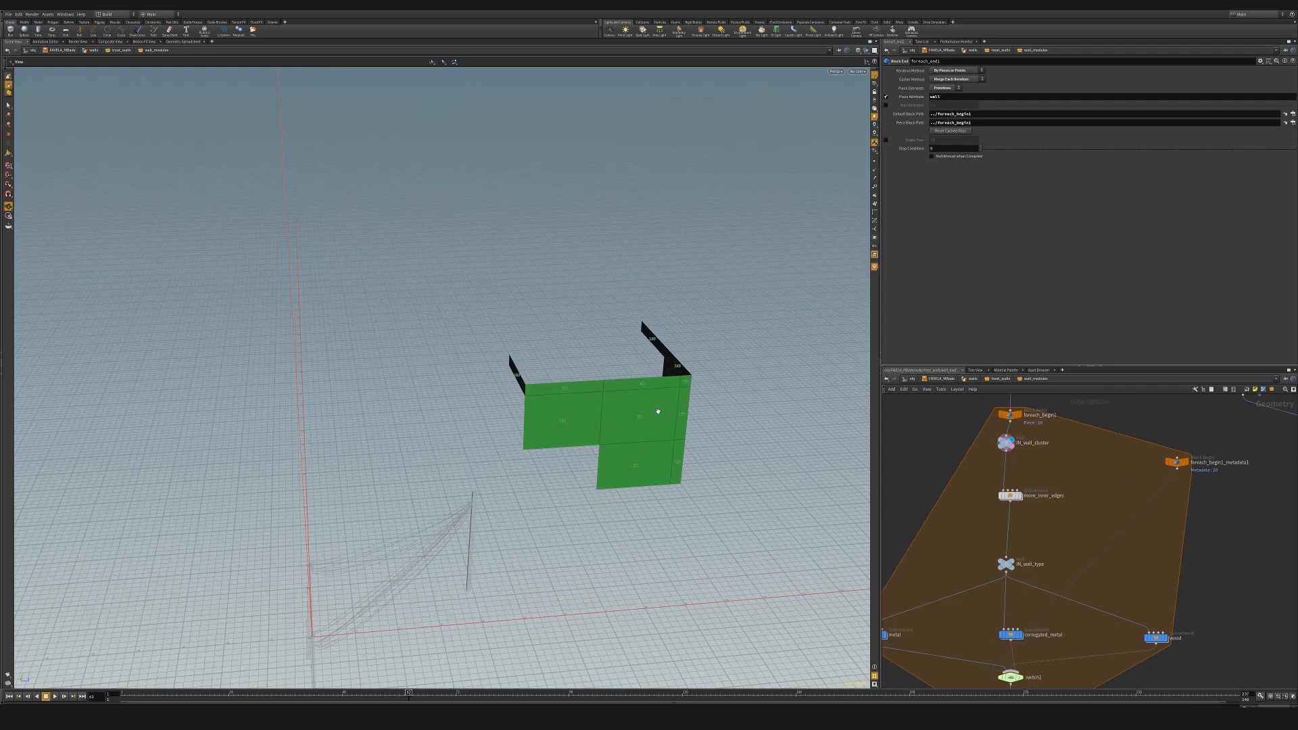
pyautogui.moveTo(519, 414); pyautogui.dragTo(559, 412)
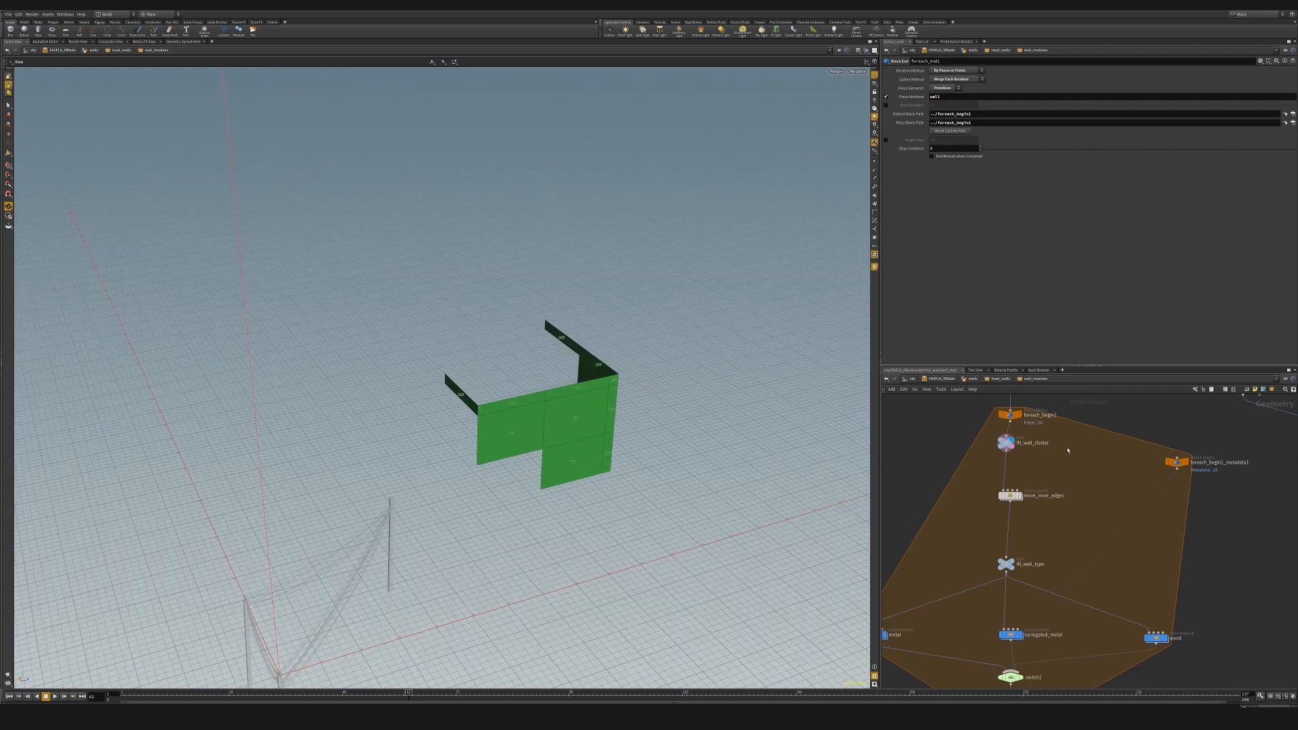
pyautogui.moveTo(1006, 443); pyautogui.dragTo(1010, 444)
# Display the get_wall_types output again and compare the labelled wall clusters from several angles.
pyautogui.moveTo(1062, 479); pyautogui.dragTo(1063, 537, button='middle')
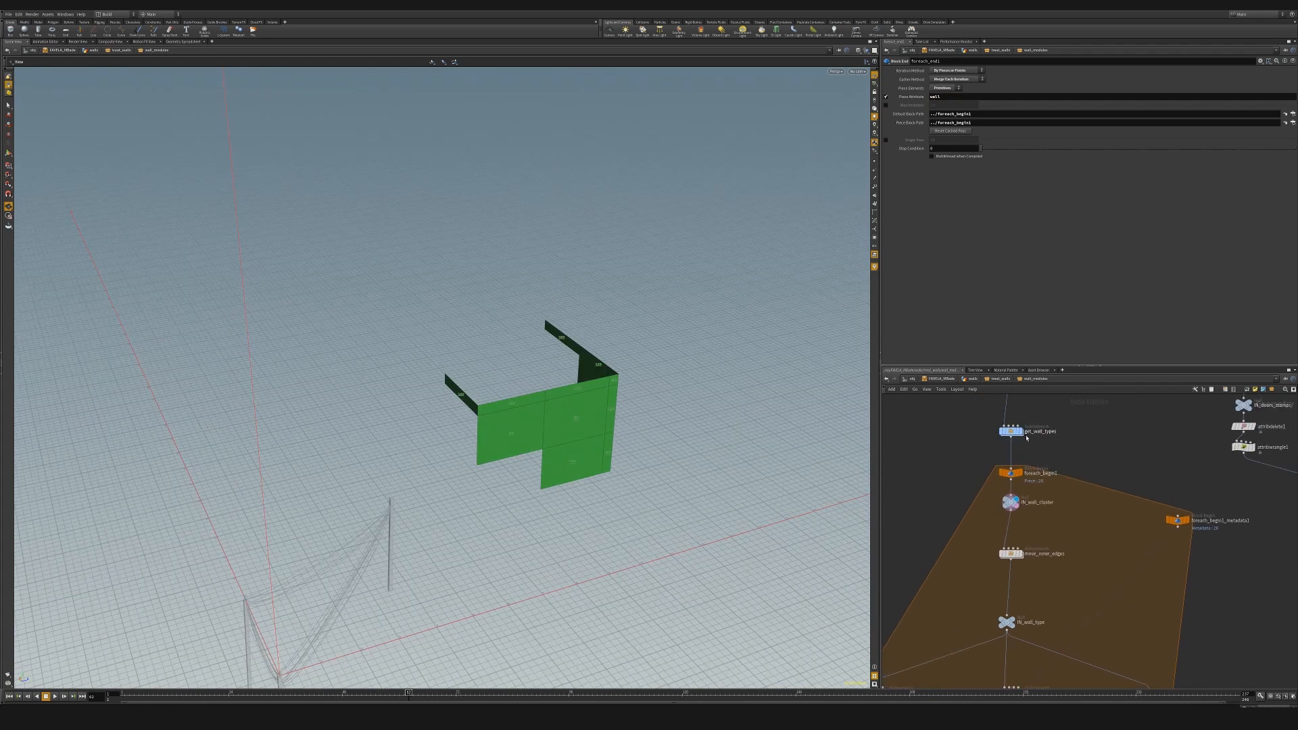
pyautogui.click(1021, 432)
pyautogui.moveTo(600, 497); pyautogui.dragTo(532, 434)
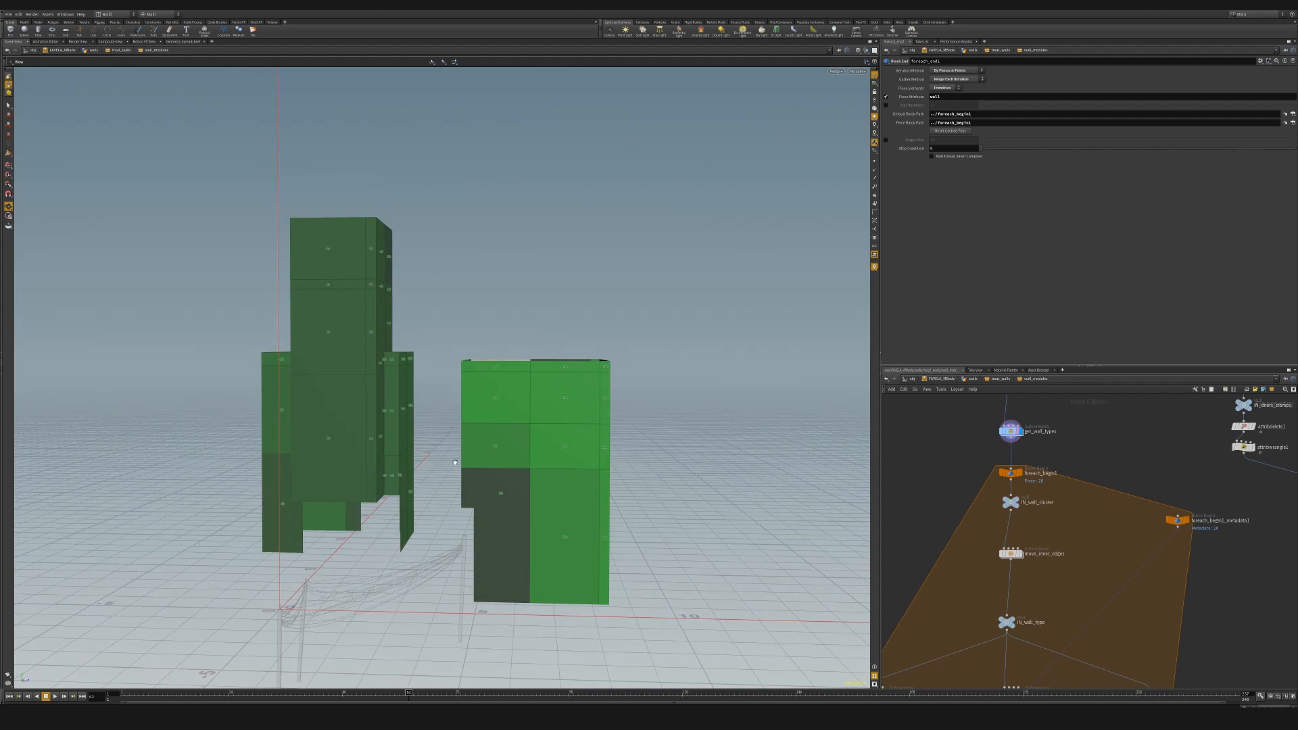
pyautogui.moveTo(512, 400)
pyautogui.mouseDown()
pyautogui.moveTo(497, 423)
pyautogui.moveTo(530, 417)
pyautogui.mouseUp()
pyautogui.moveTo(416, 360); pyautogui.dragTo(379, 376)
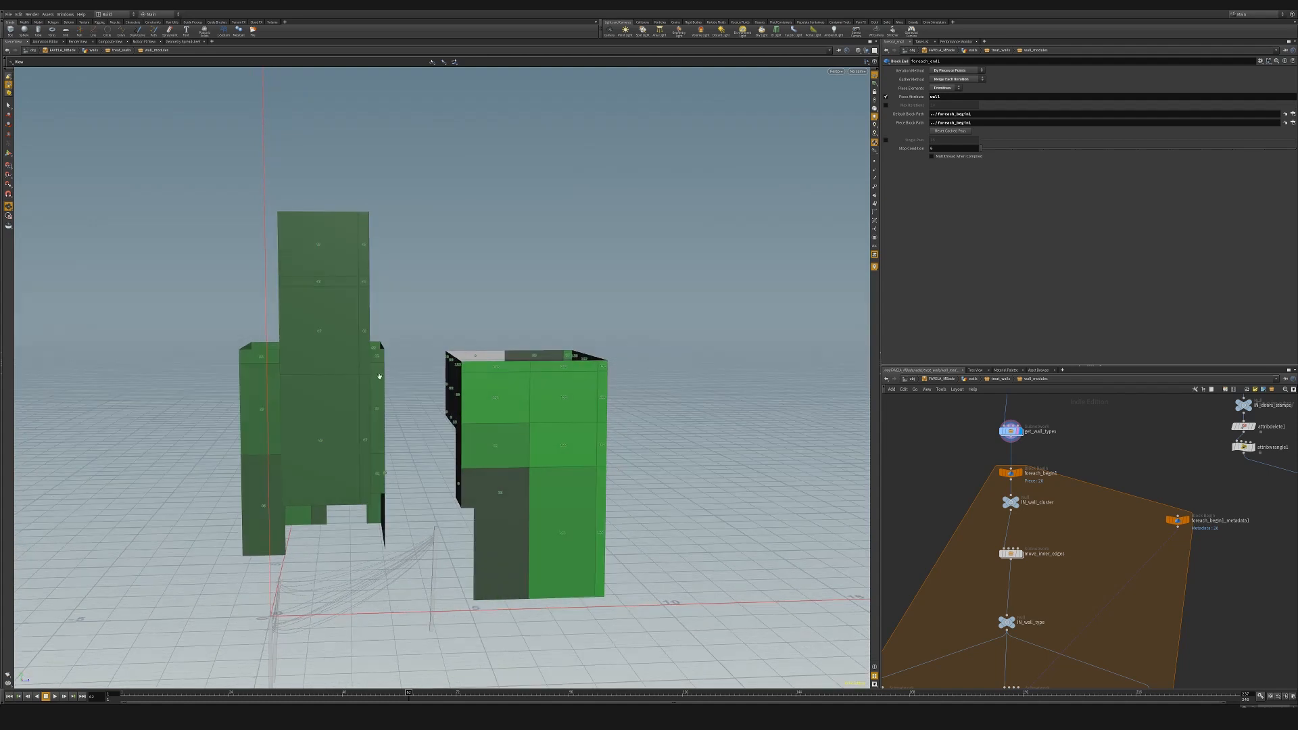
pyautogui.moveTo(371, 282); pyautogui.dragTo(383, 281)
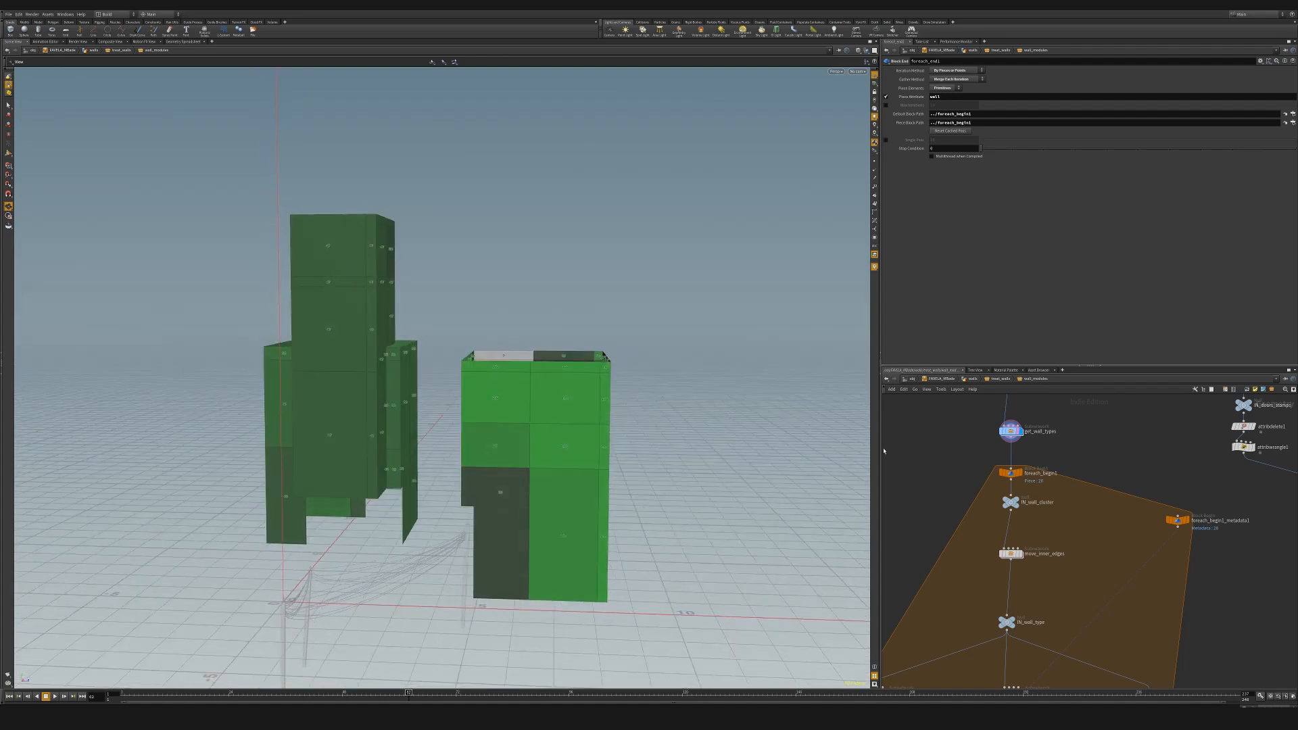
# Inside the move_inner_edges subnetwork, display the Divide node's result and the output of the for-each end block.
pyautogui.click(1014, 556)
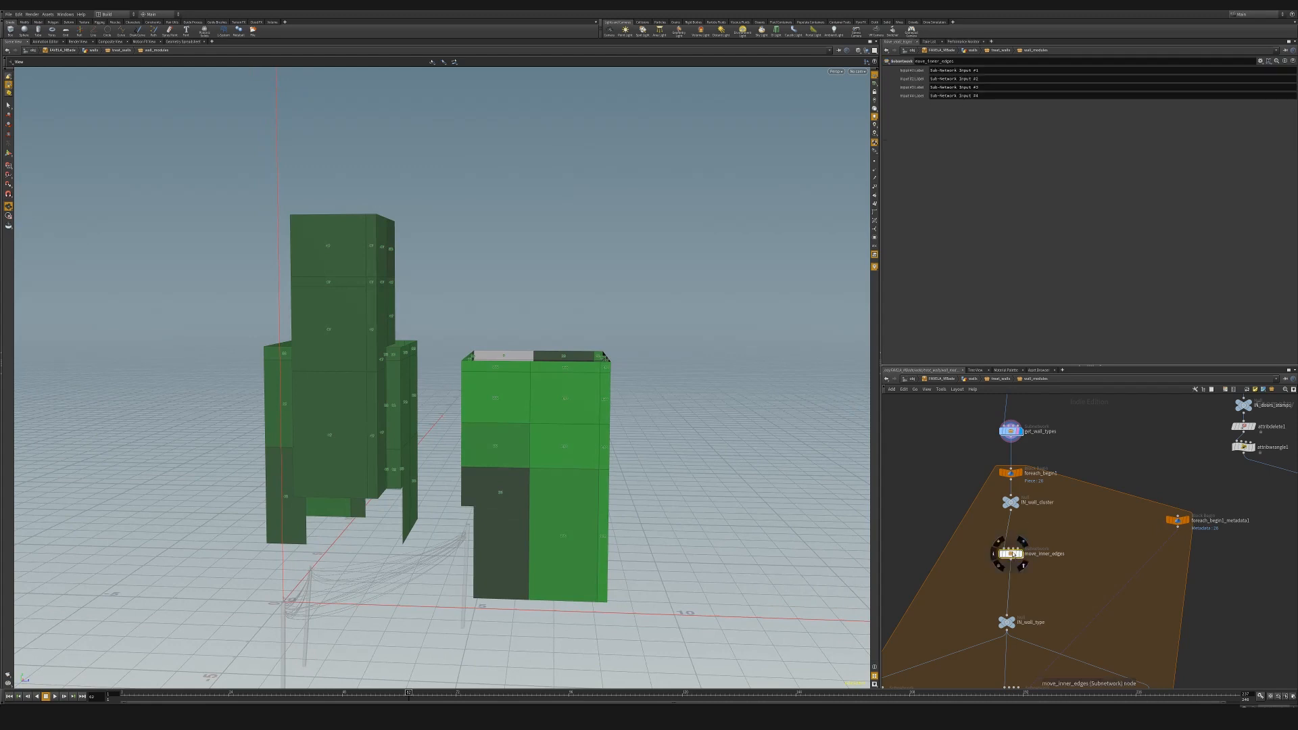
pyautogui.doubleClick(1011, 554)
pyautogui.click(994, 428)
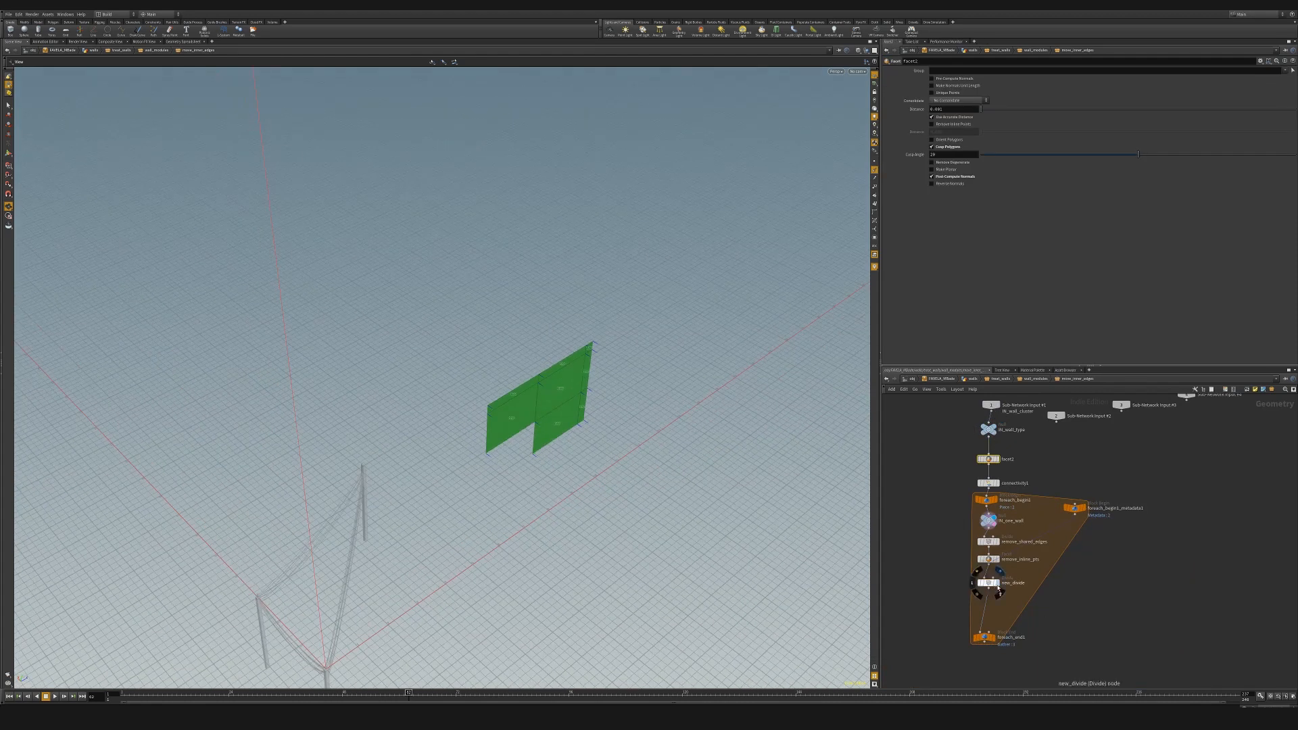
pyautogui.moveTo(988, 583); pyautogui.dragTo(988, 589)
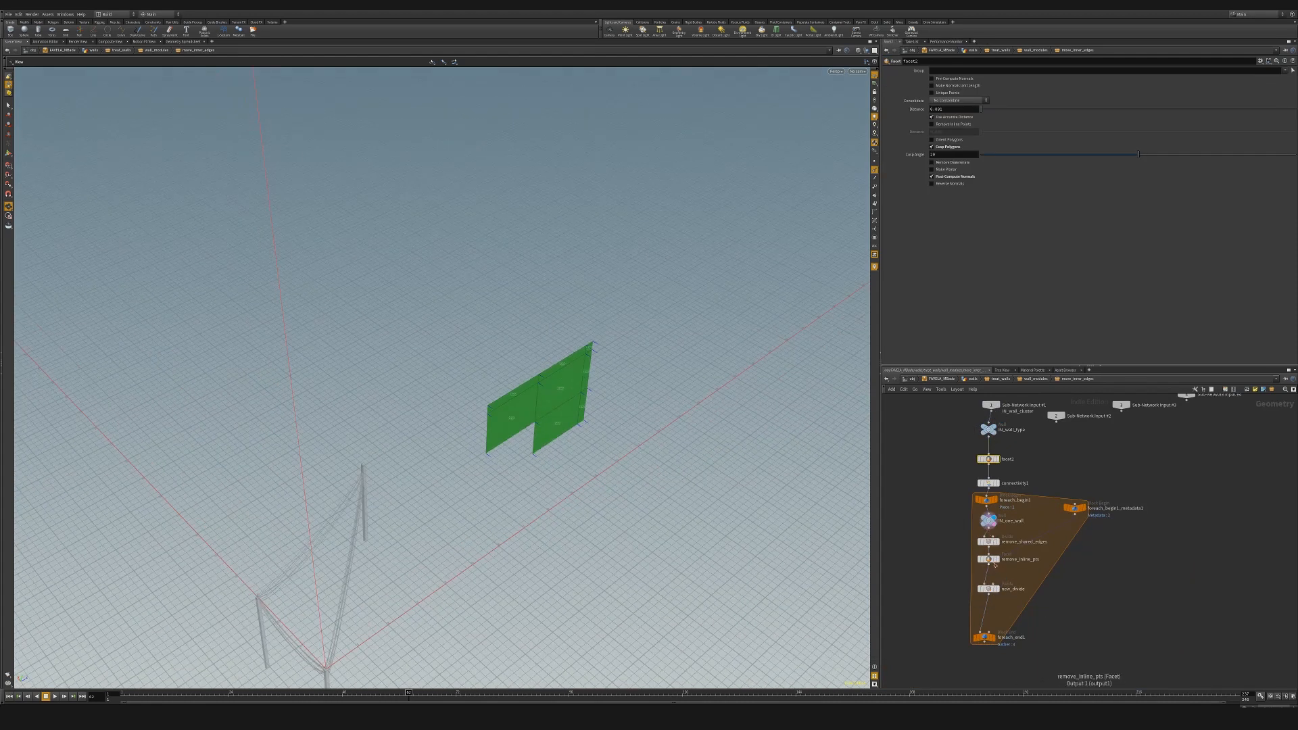
pyautogui.click(997, 589)
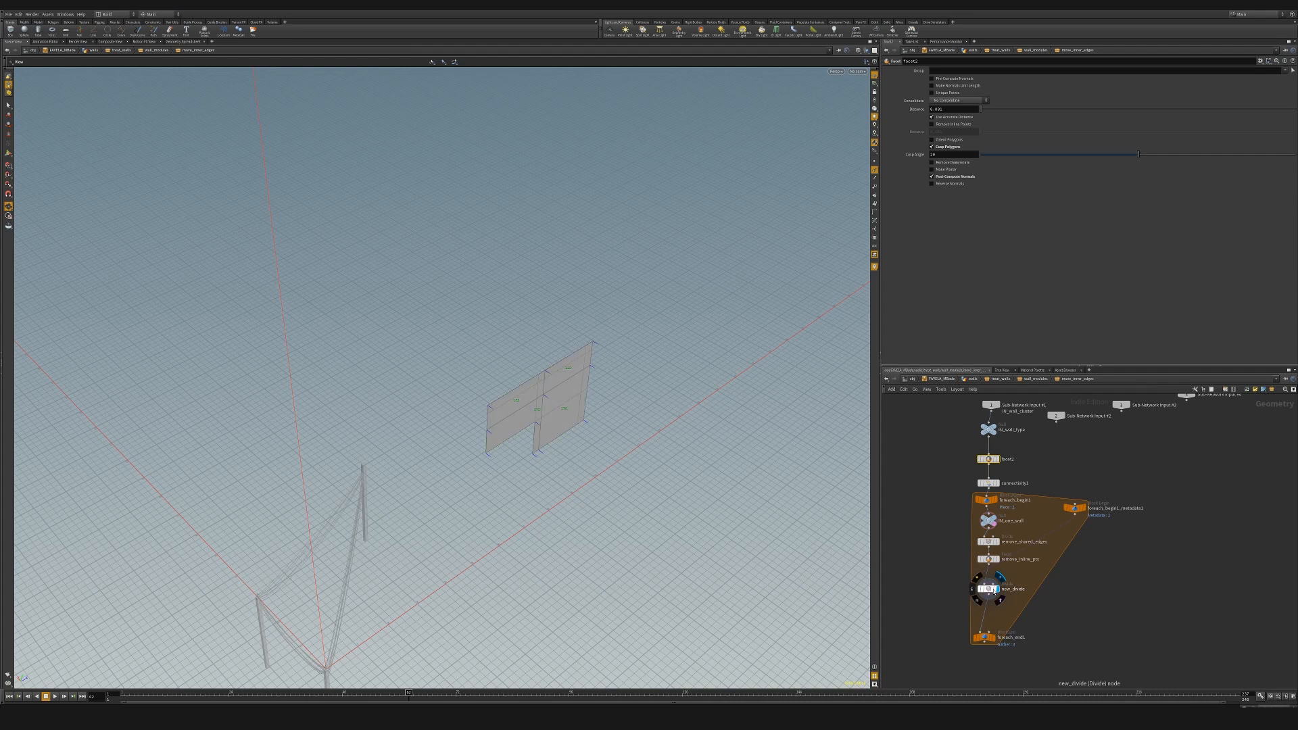
pyautogui.click(992, 638)
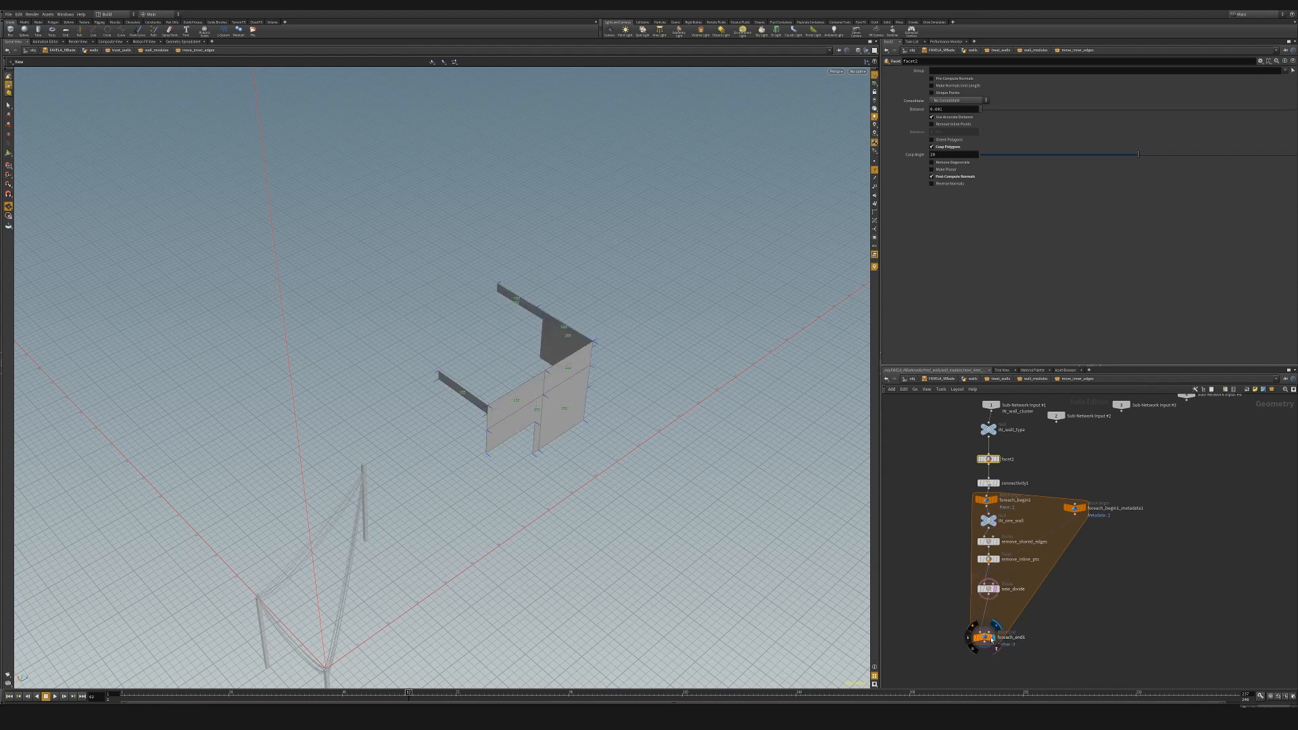
pyautogui.moveTo(533, 399); pyautogui.dragTo(296, 339)
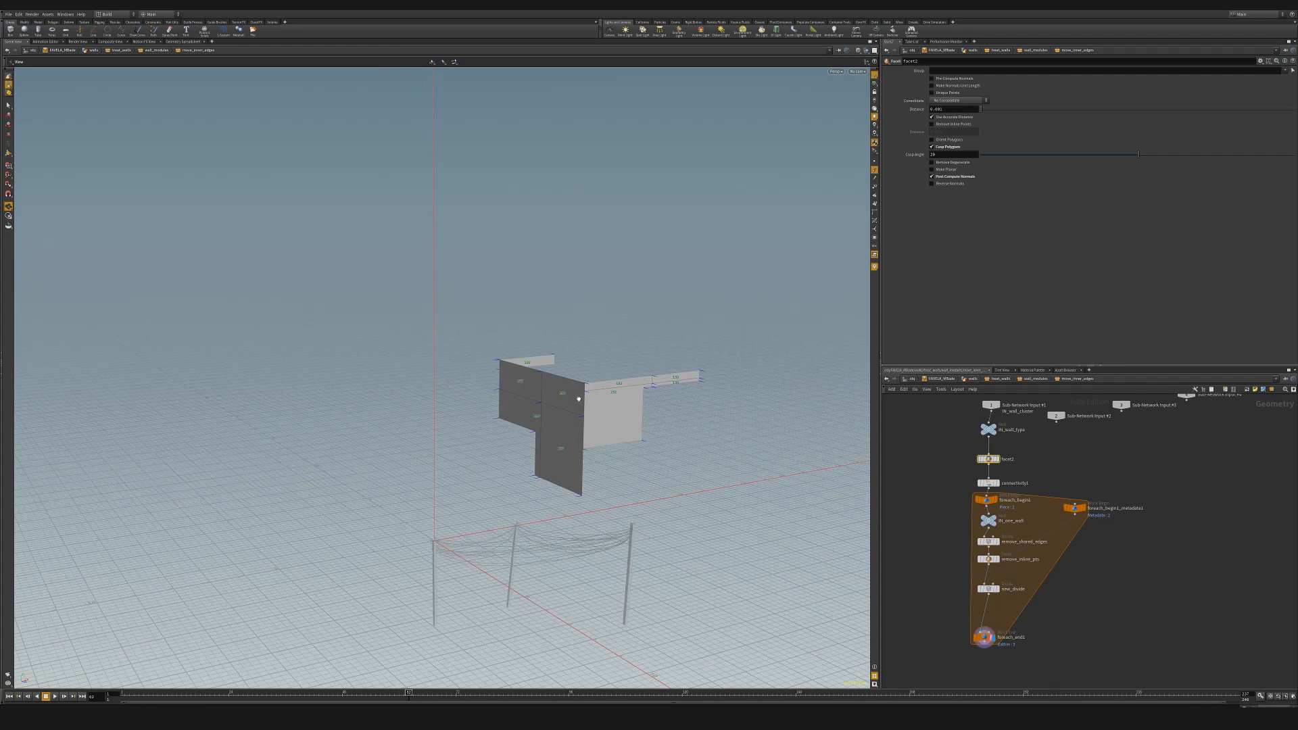
# Return to the wall_modules network and display the outputs of move_inner_edges and the wall type null below it.
pyautogui.click(1043, 378)
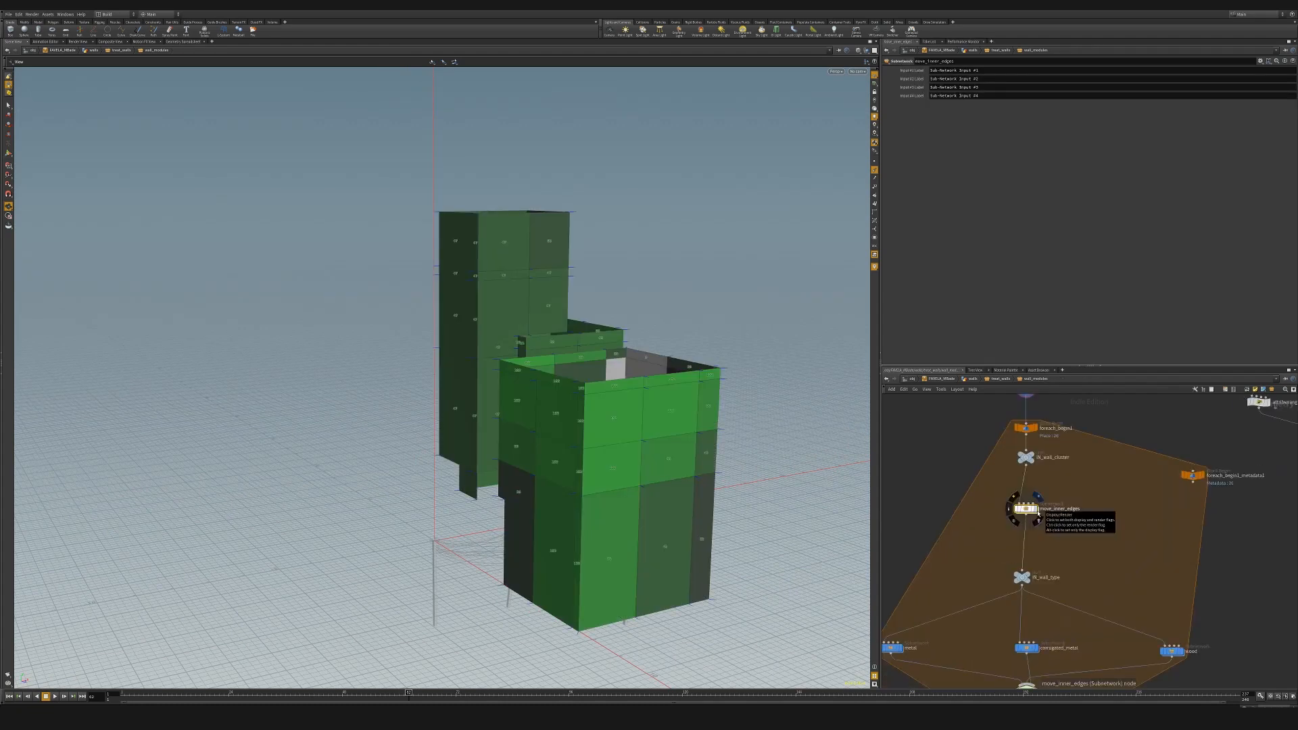
pyautogui.moveTo(1070, 561); pyautogui.dragTo(1082, 507, button='middle')
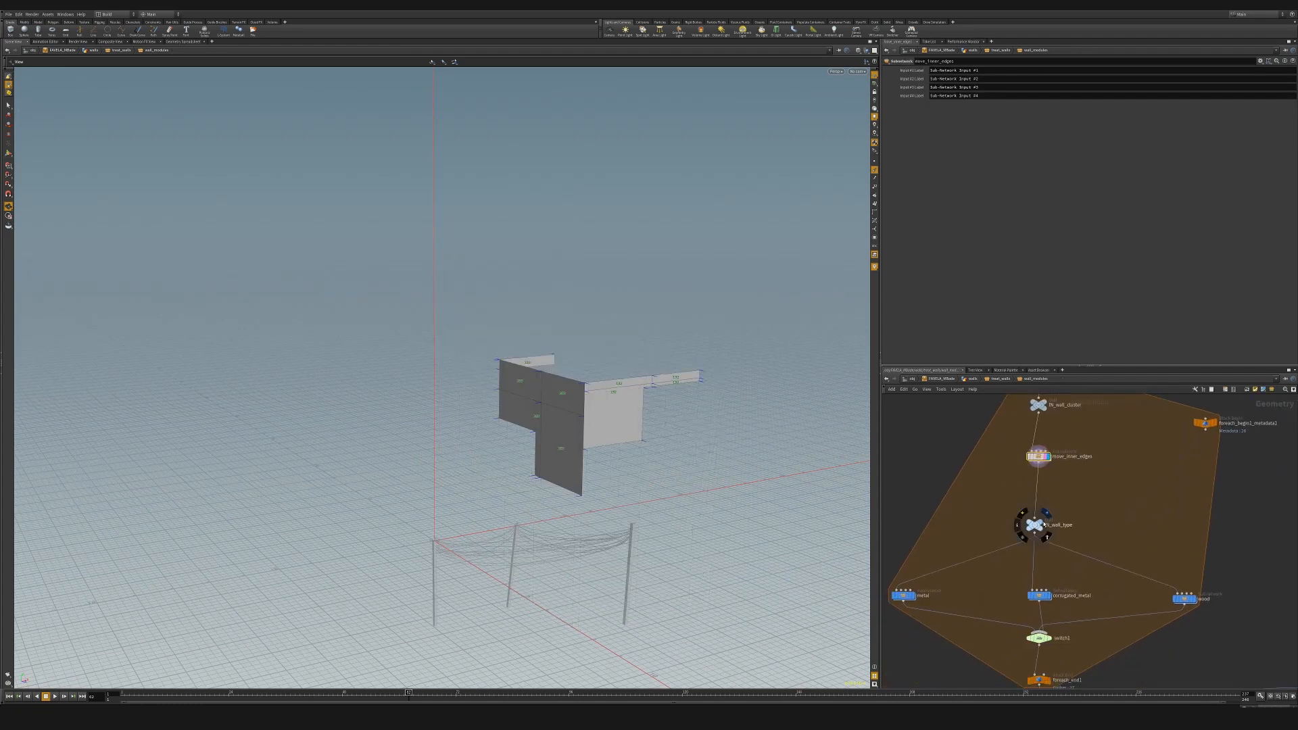
pyautogui.click(1035, 526)
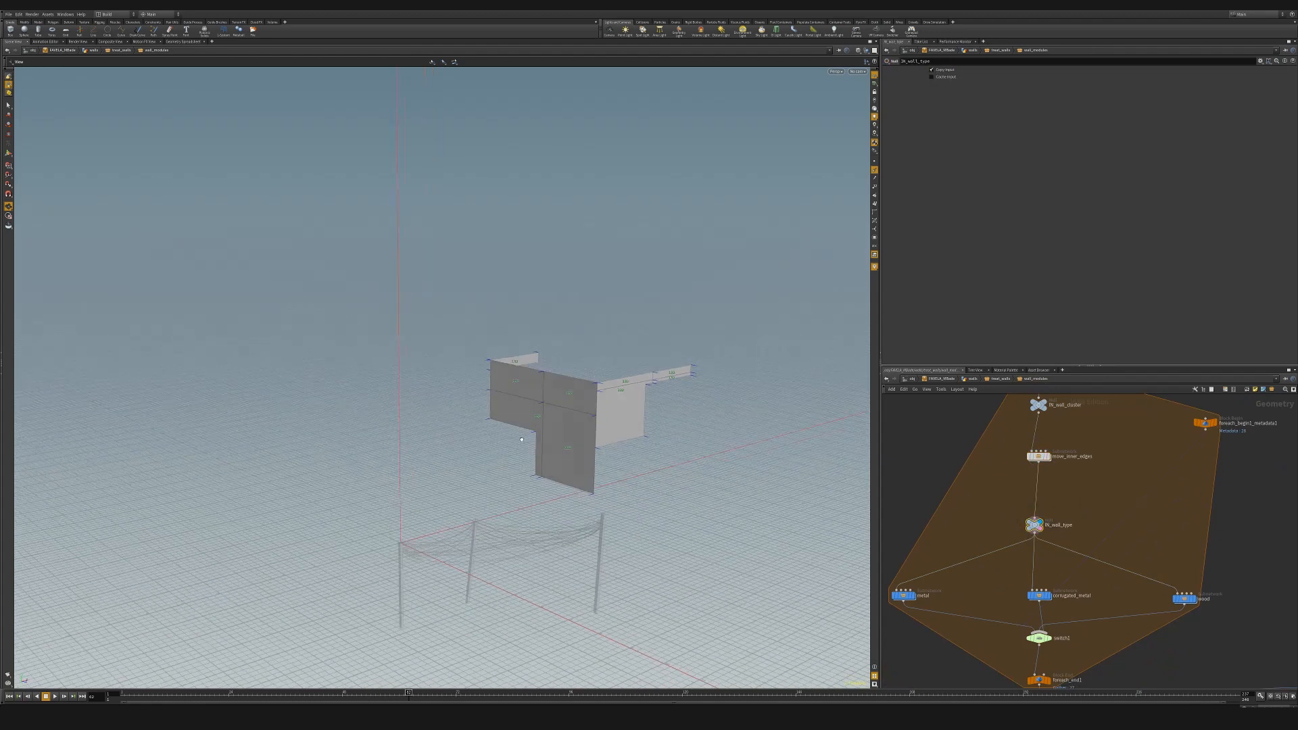
# Show the Select Input expression of switch1 and display the switch's output.
pyautogui.moveTo(1067, 592); pyautogui.dragTo(1063, 538, button='middle')
pyautogui.click(1035, 583)
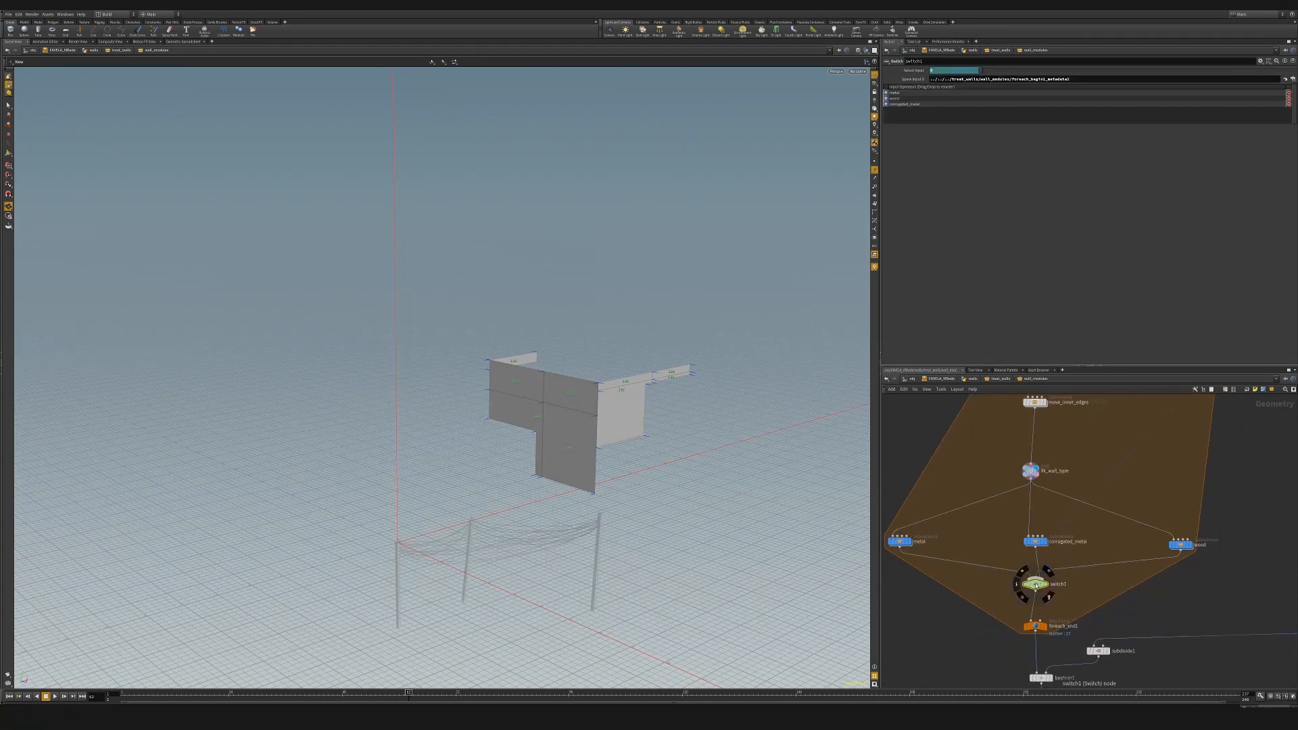
pyautogui.click(915, 71)
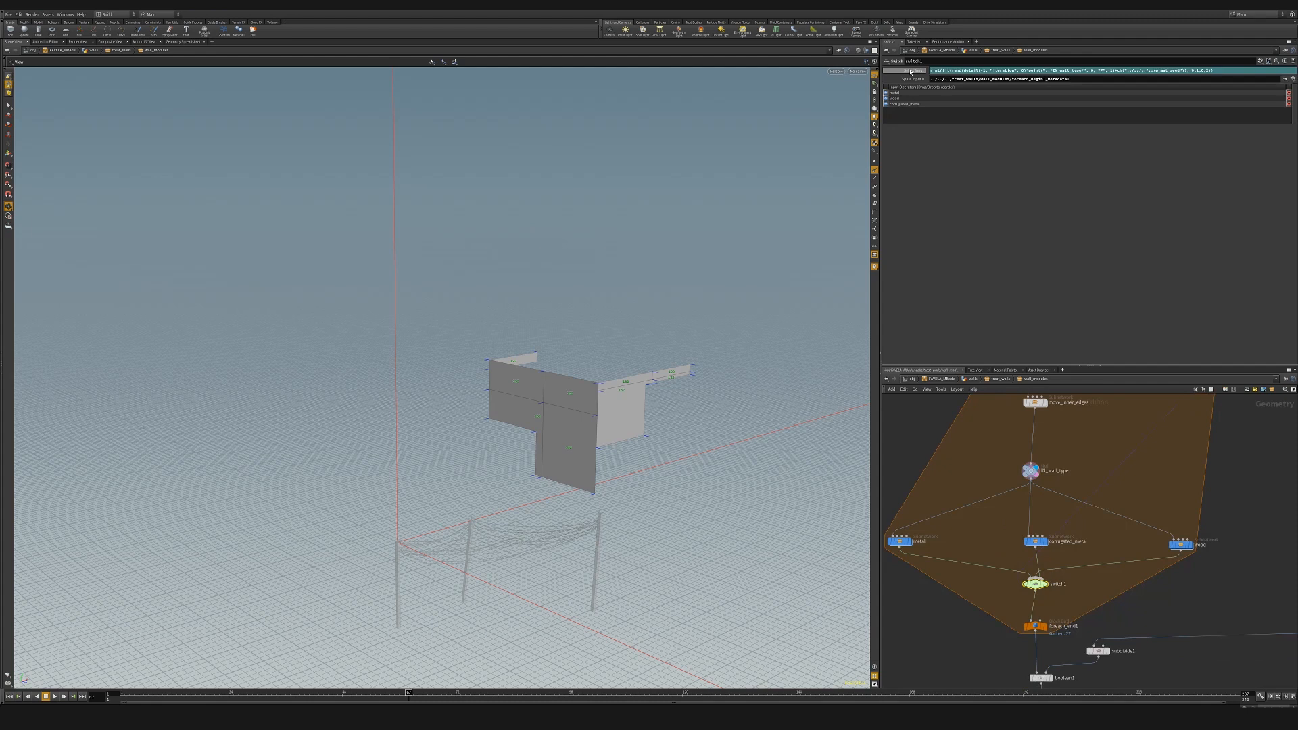
pyautogui.scroll(2, 947, 497)
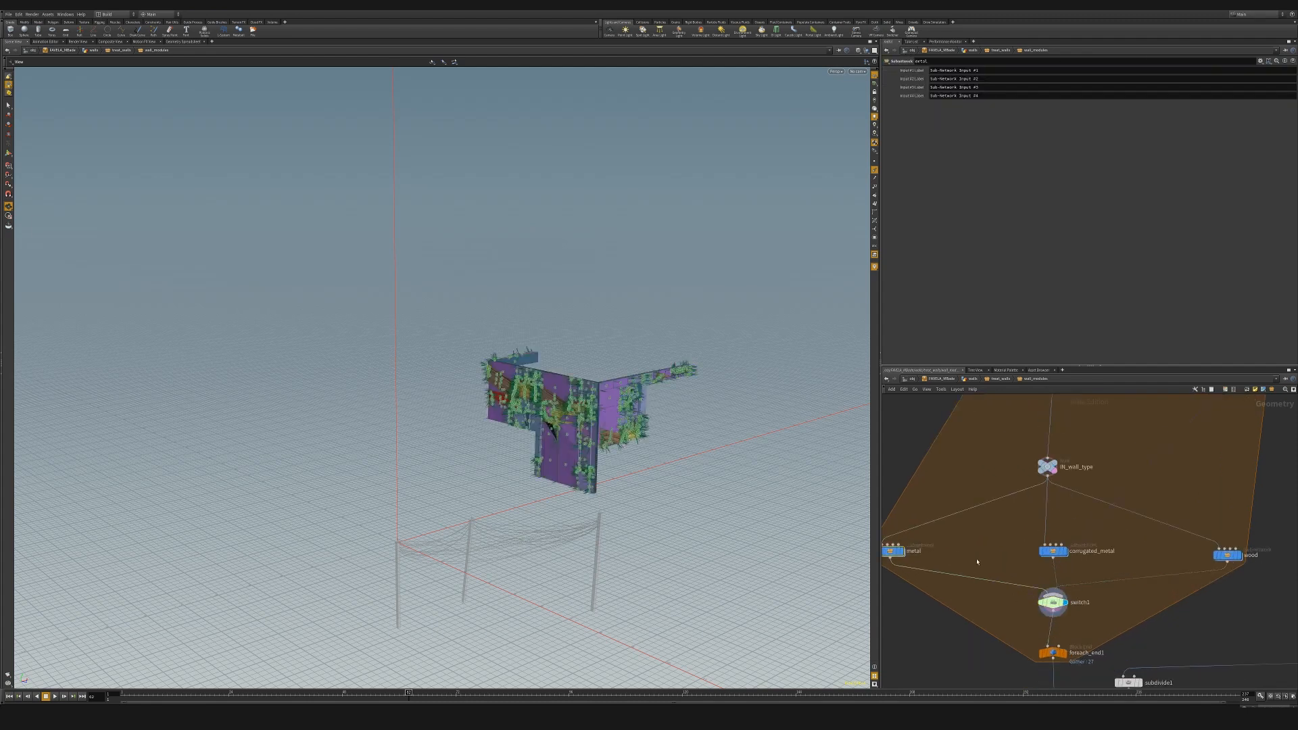
# Turn off the wall attribute visualizer in the viewport display options.
pyautogui.press('d')
pyautogui.click(673, 466)
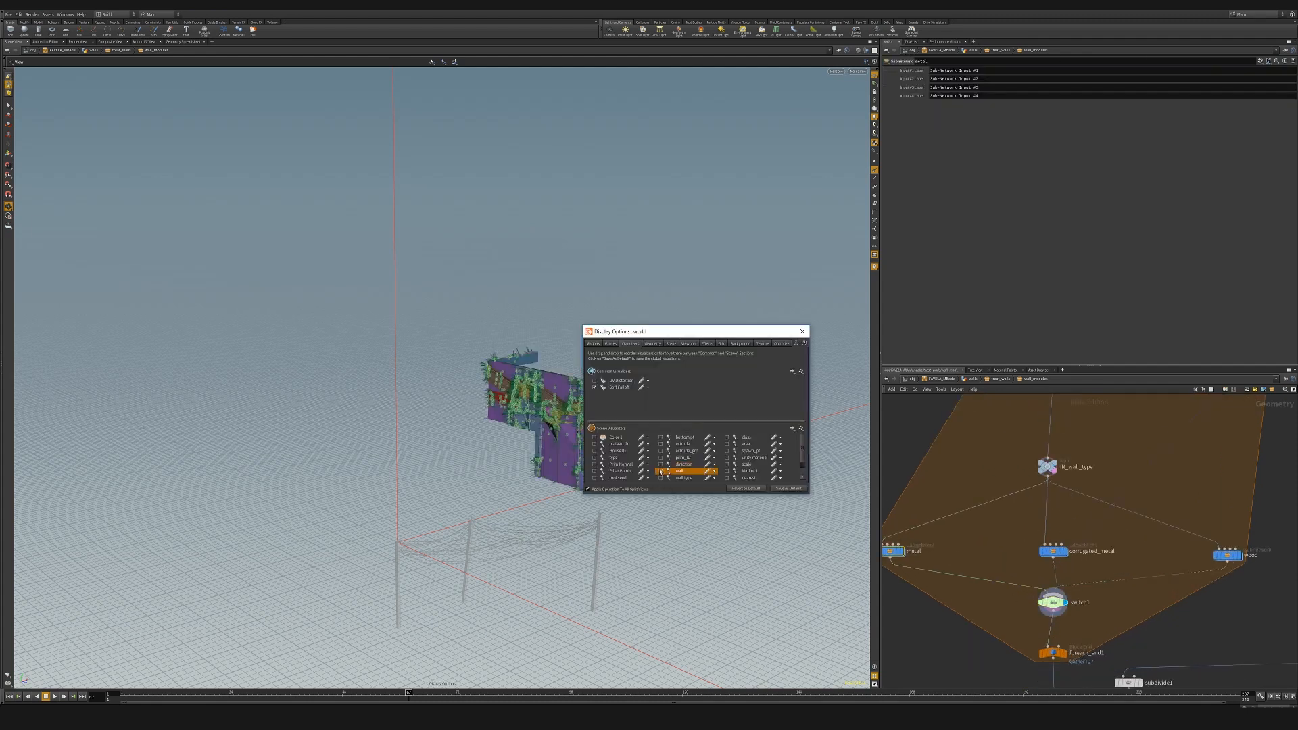
pyautogui.click(803, 331)
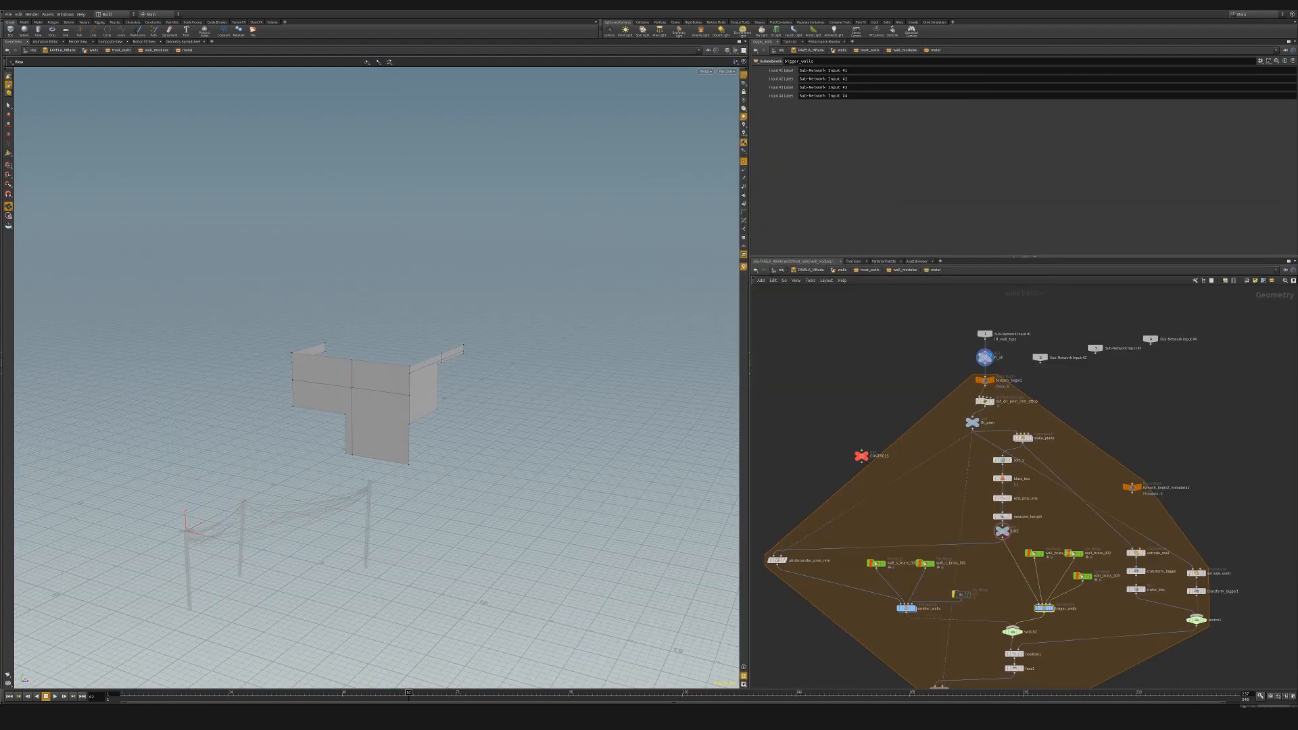
# Inside the metal subnetwork, display the null in the for-each loop that holds a single wall primitive.
pyautogui.moveTo(951, 594); pyautogui.dragTo(948, 568, button='middle')
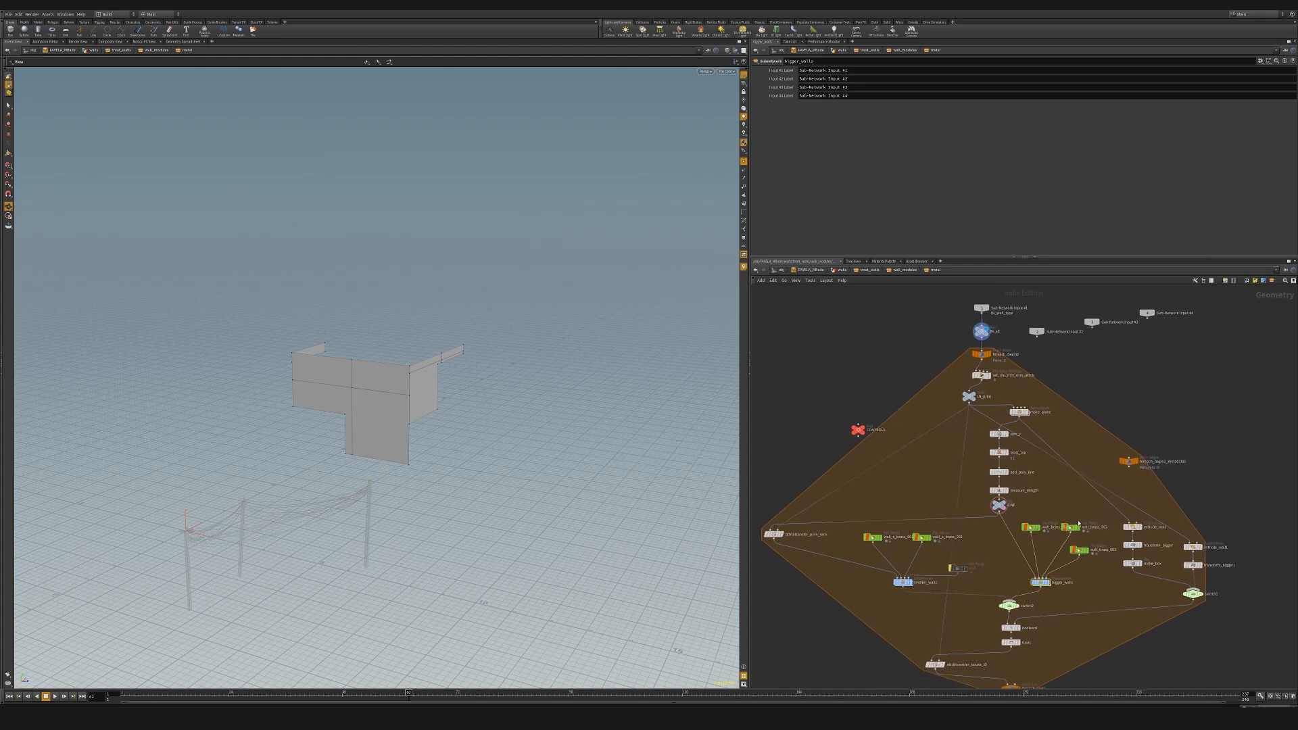
pyautogui.click(979, 387)
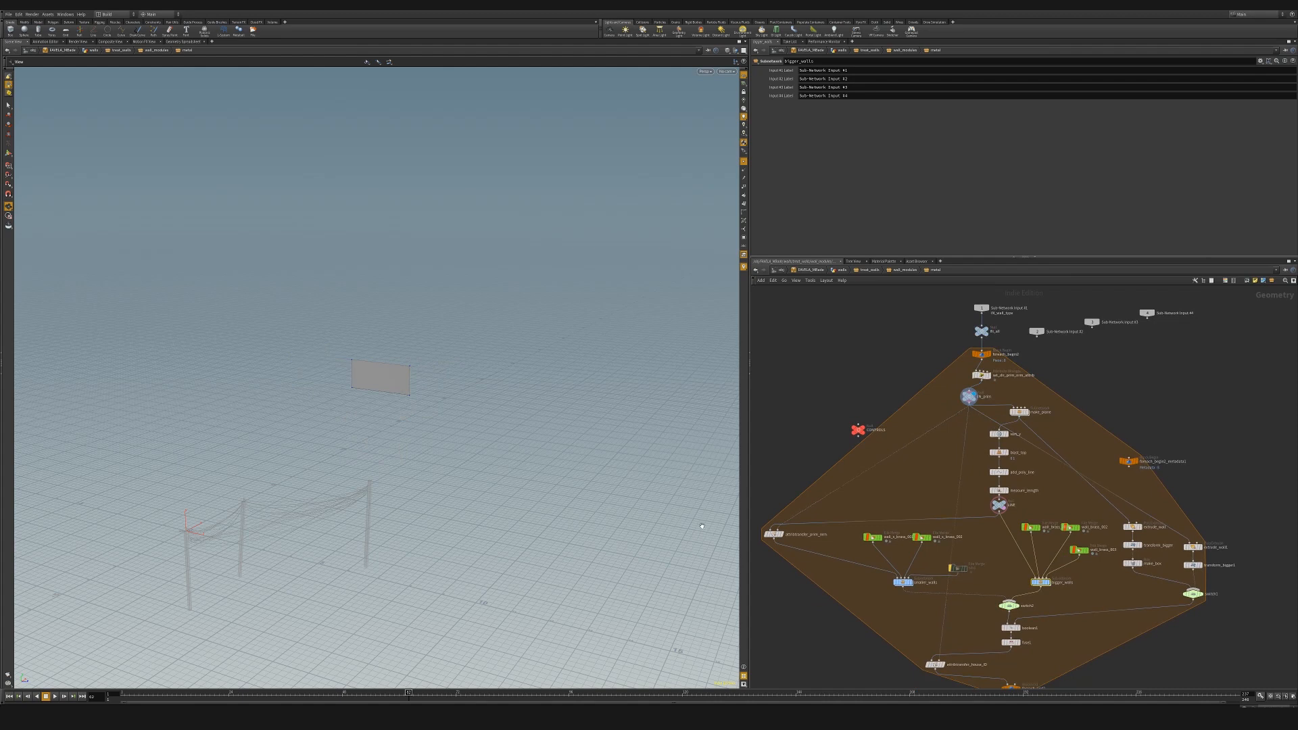
pyautogui.moveTo(1041, 566); pyautogui.dragTo(1038, 530, button='middle')
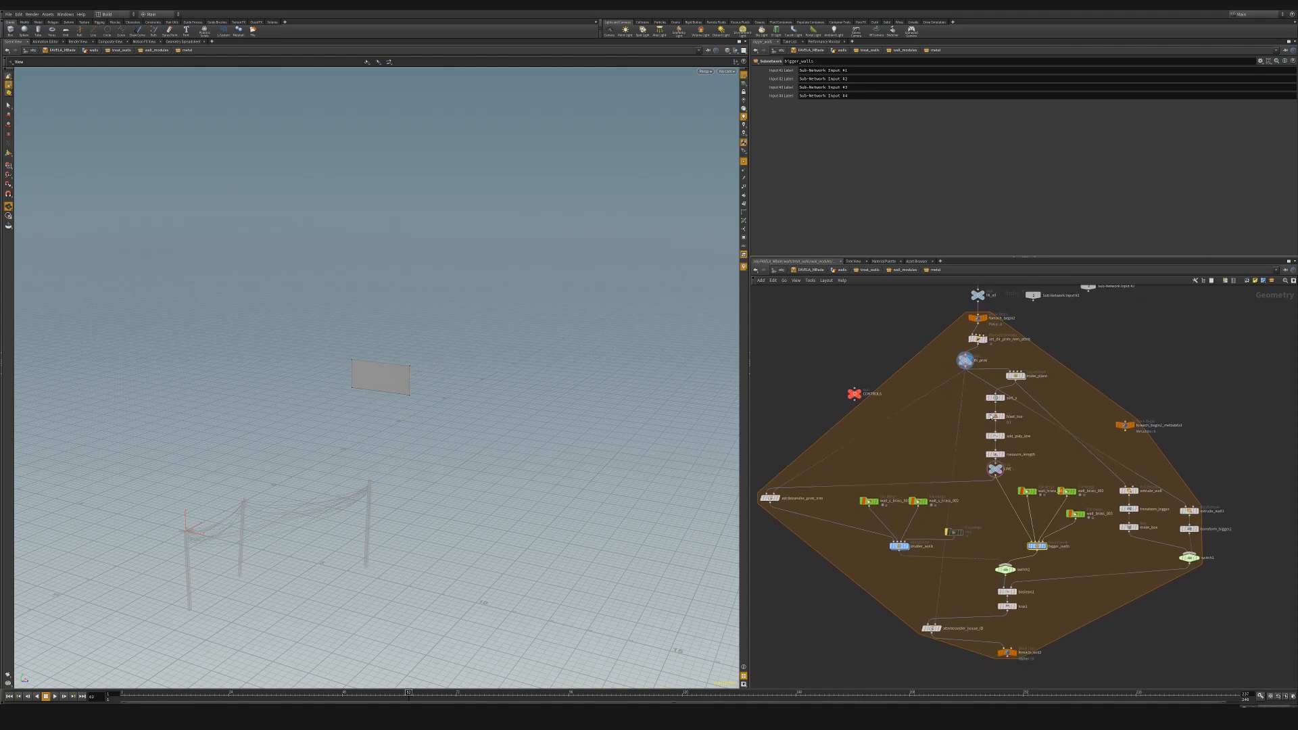
# Display each of the three File Merge wall modules that feed the bigger_walls subnetwork.
pyautogui.moveTo(968, 363)
pyautogui.click(1027, 492)
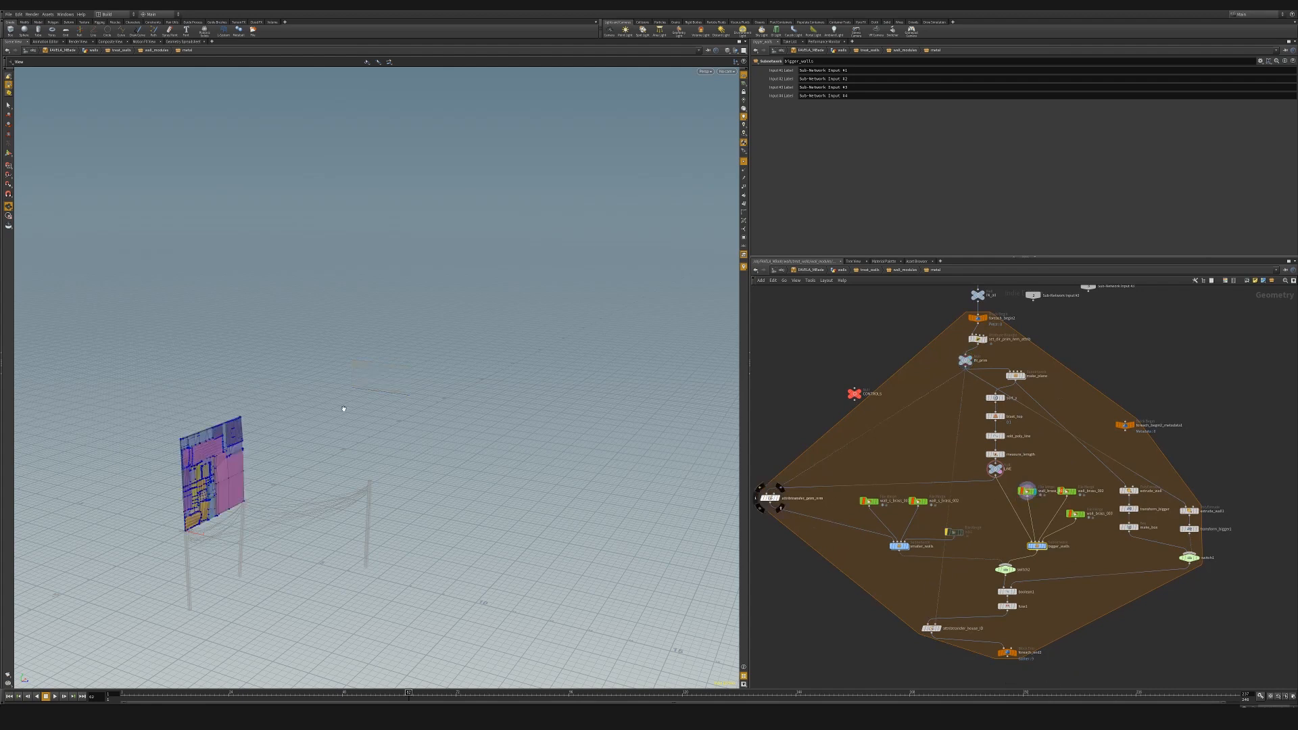
pyautogui.press('f')
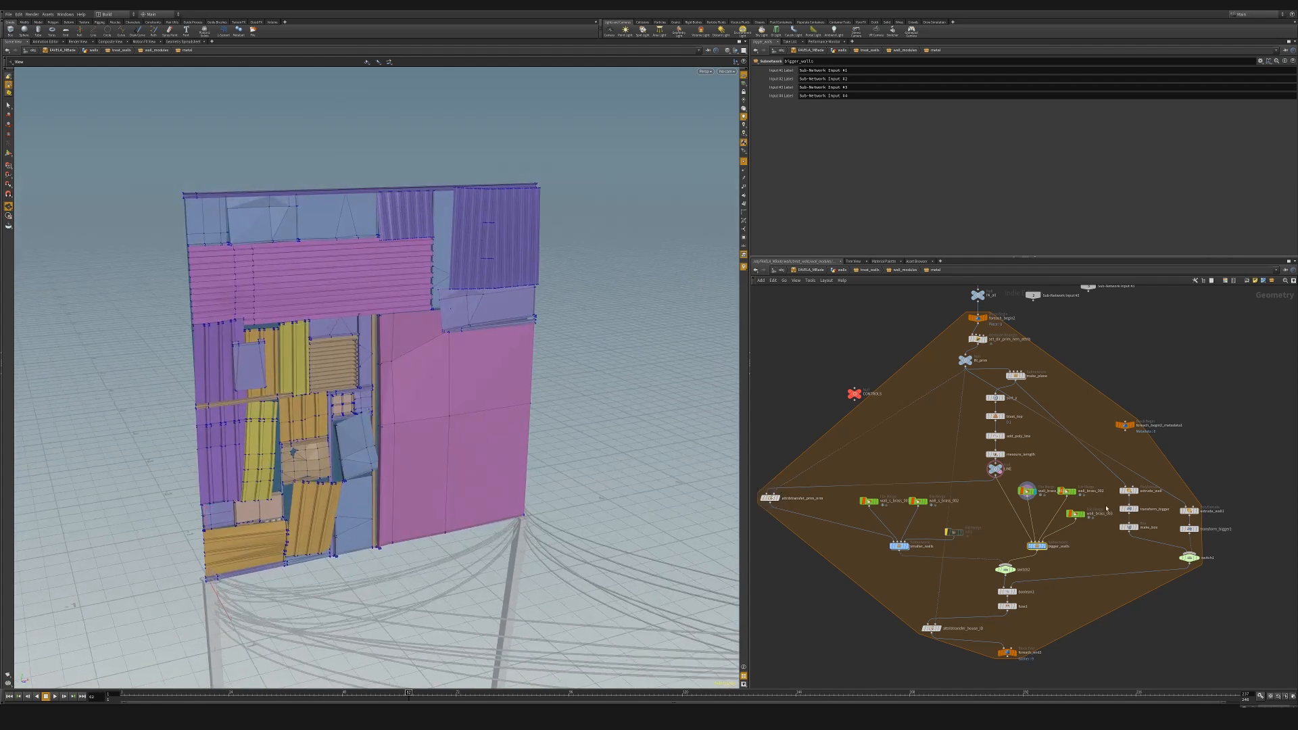
pyautogui.click(1073, 491)
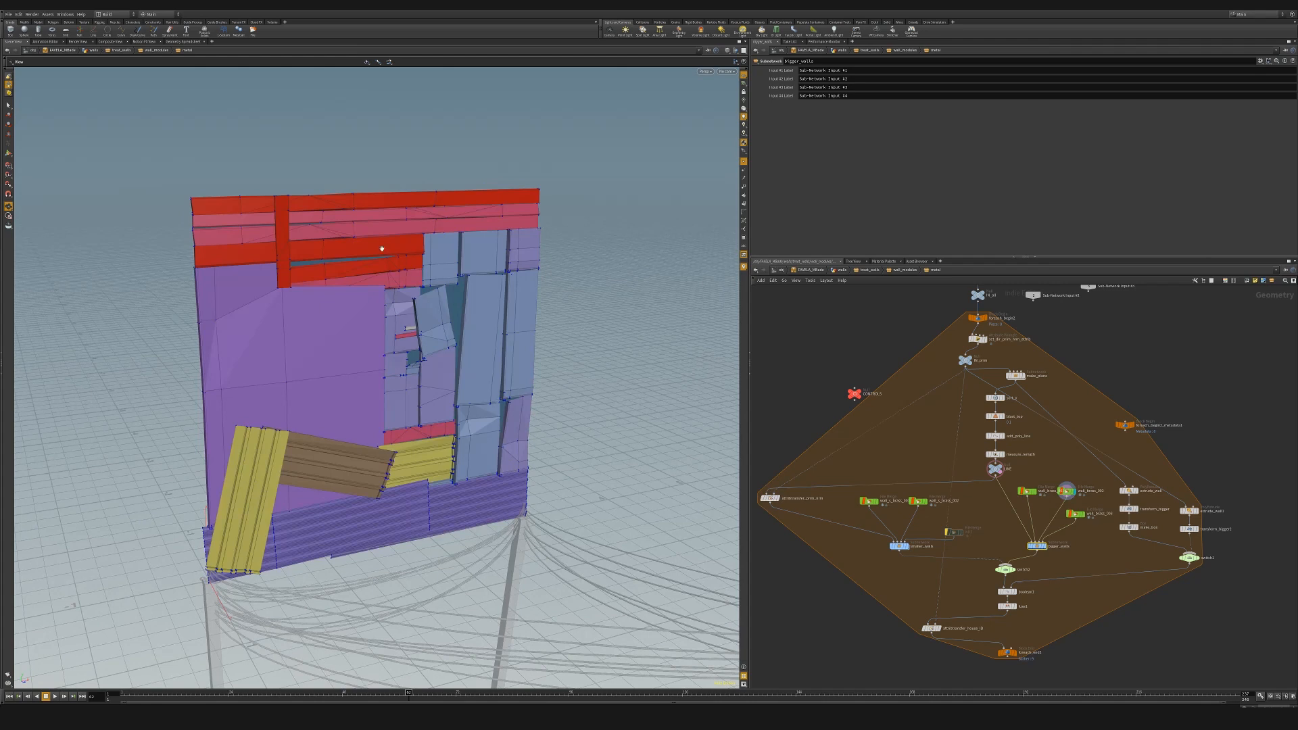
pyautogui.click(1083, 514)
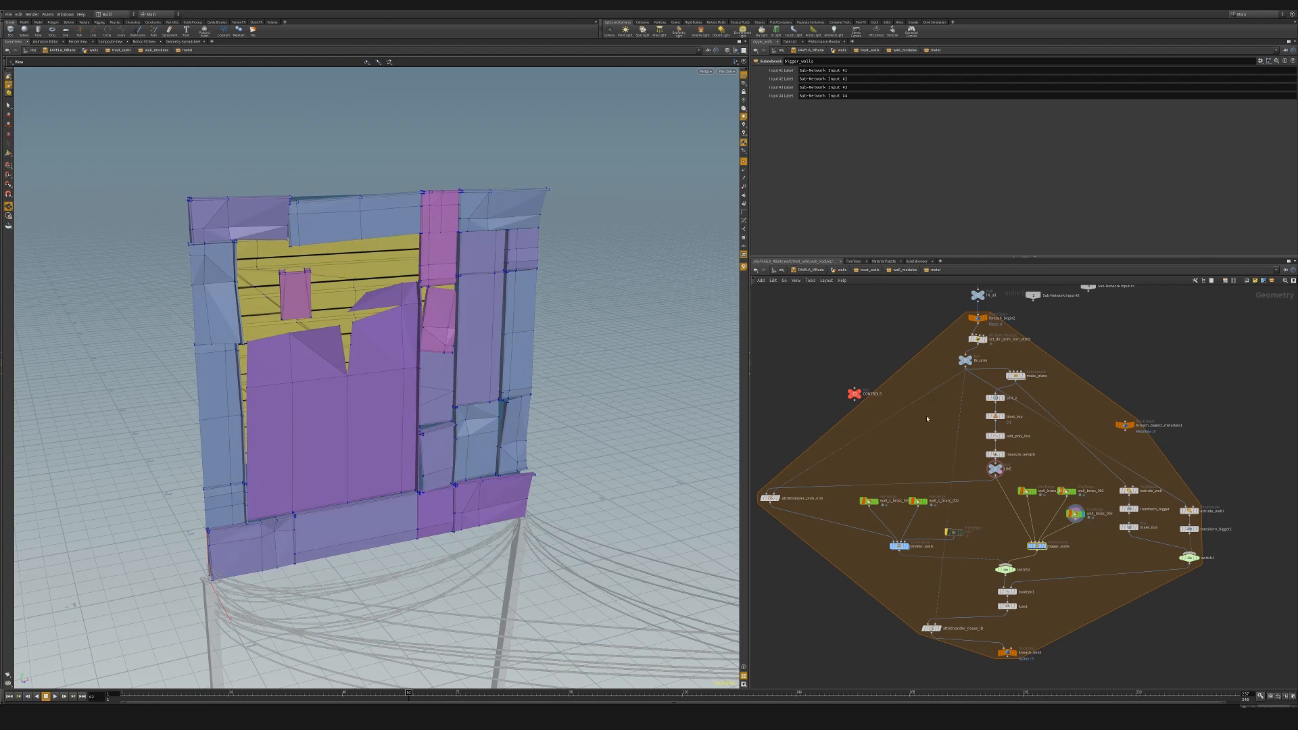
# Display the two narrow File Merge wall modules that feed the smaller walls subnetwork.
pyautogui.moveTo(880, 504)
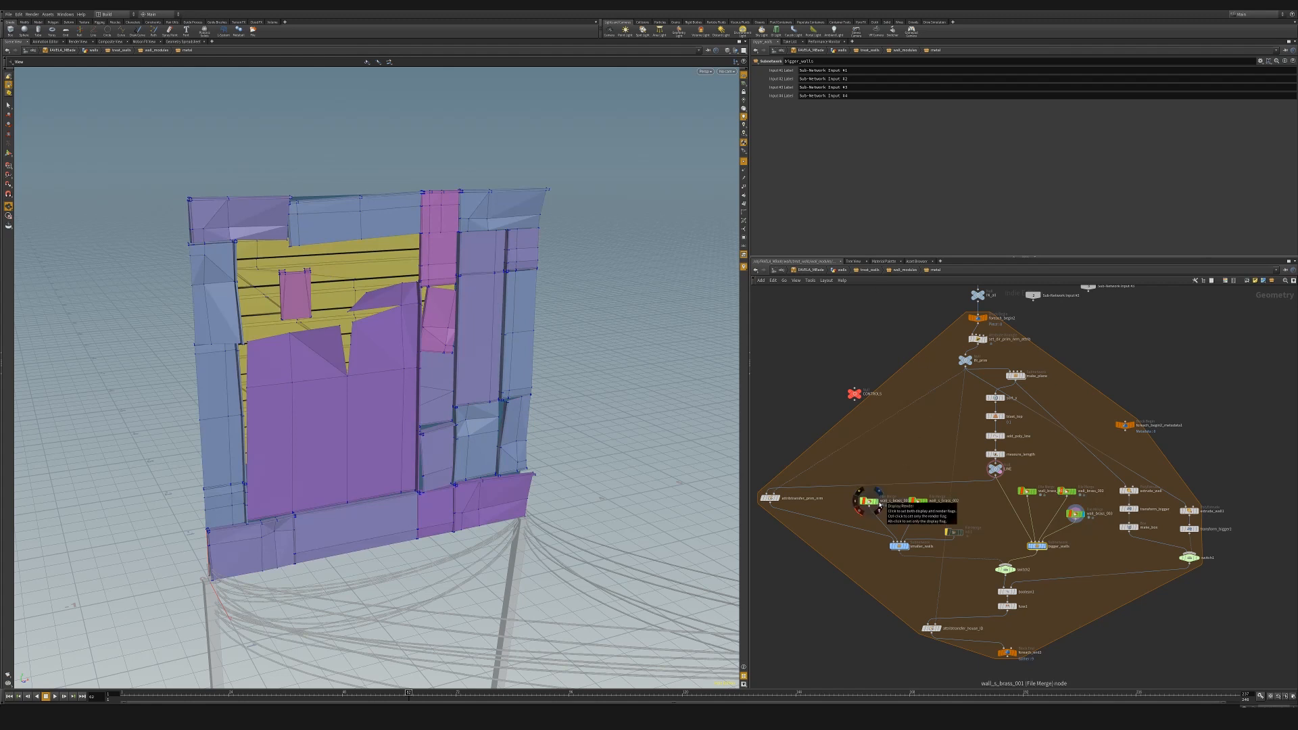
pyautogui.click(879, 503)
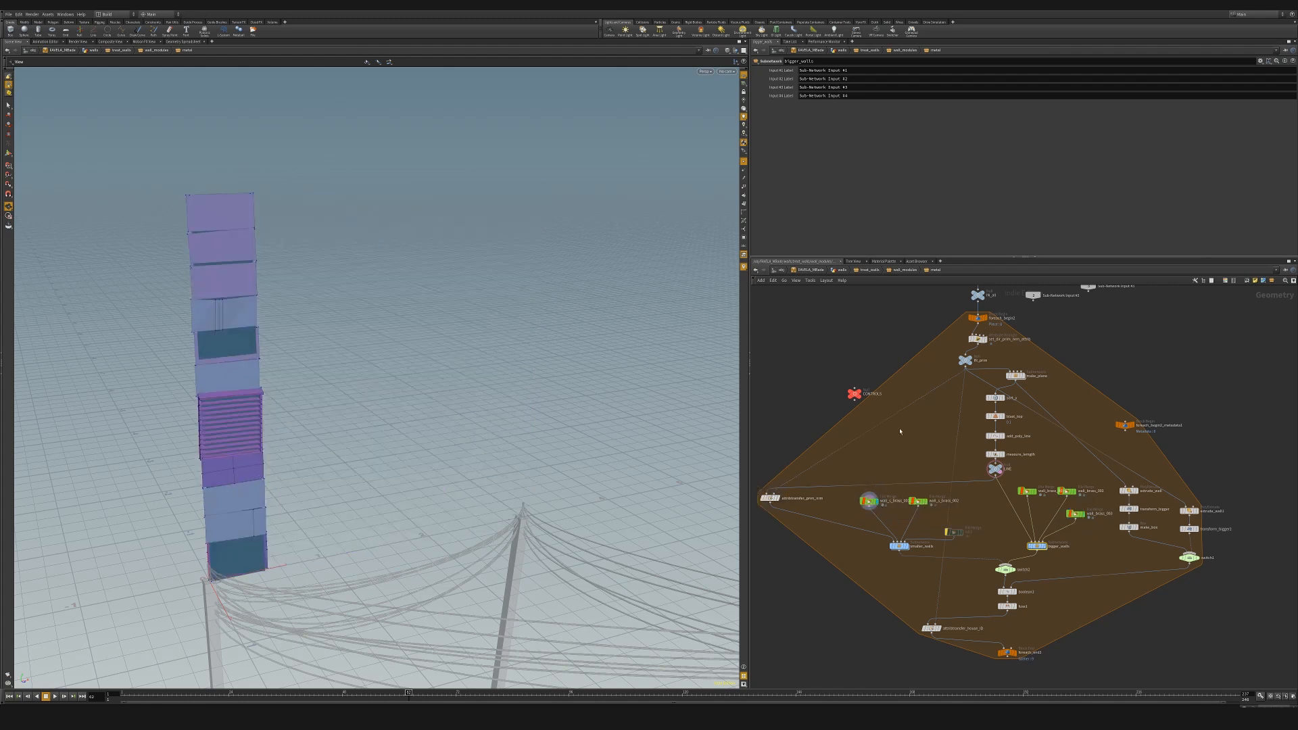
pyautogui.click(925, 501)
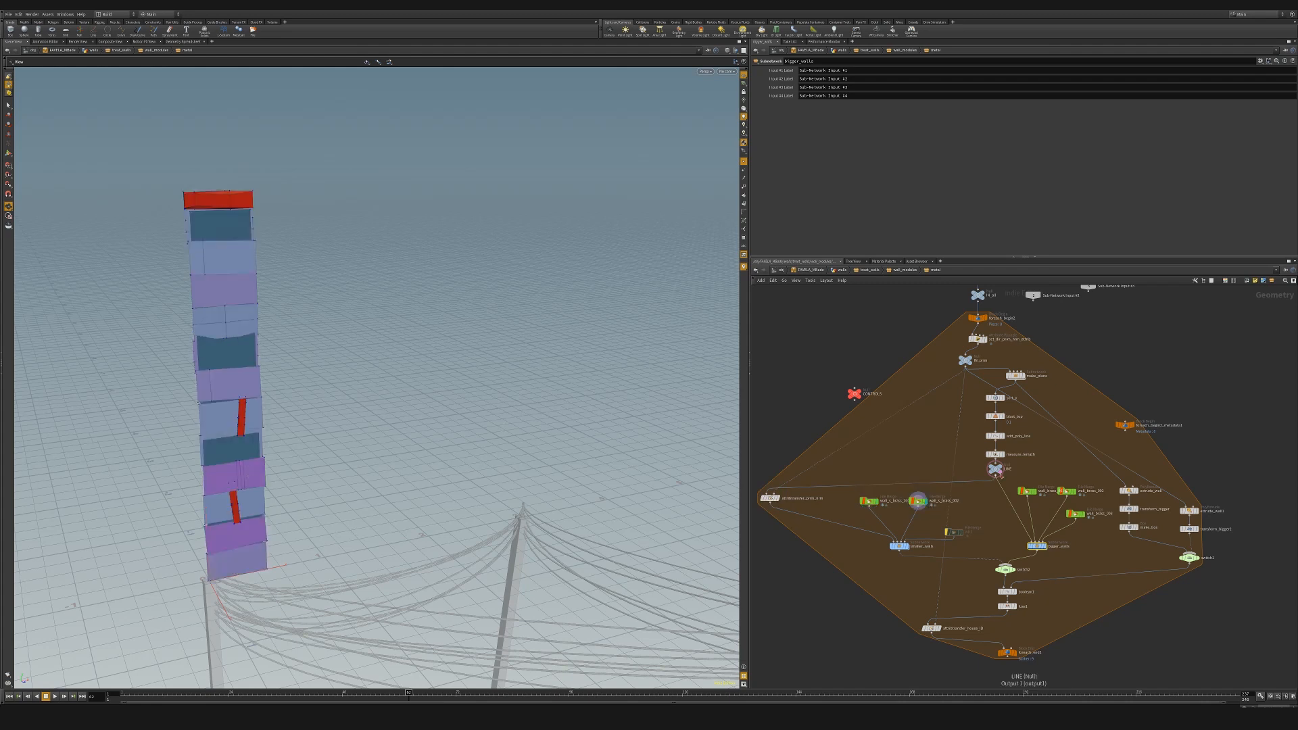
# Open the bigger_walls subnetwork and examine its input line with point normals shown.
pyautogui.doubleClick(1037, 545)
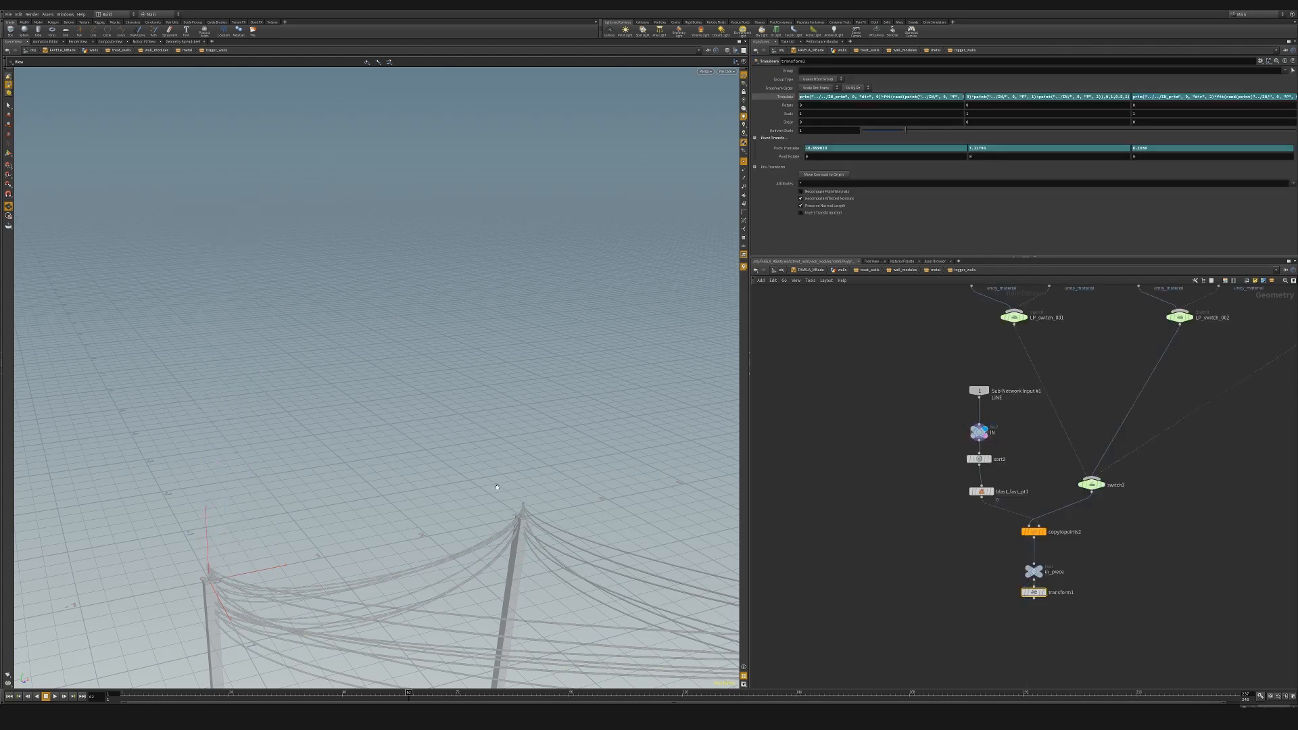
pyautogui.press('f')
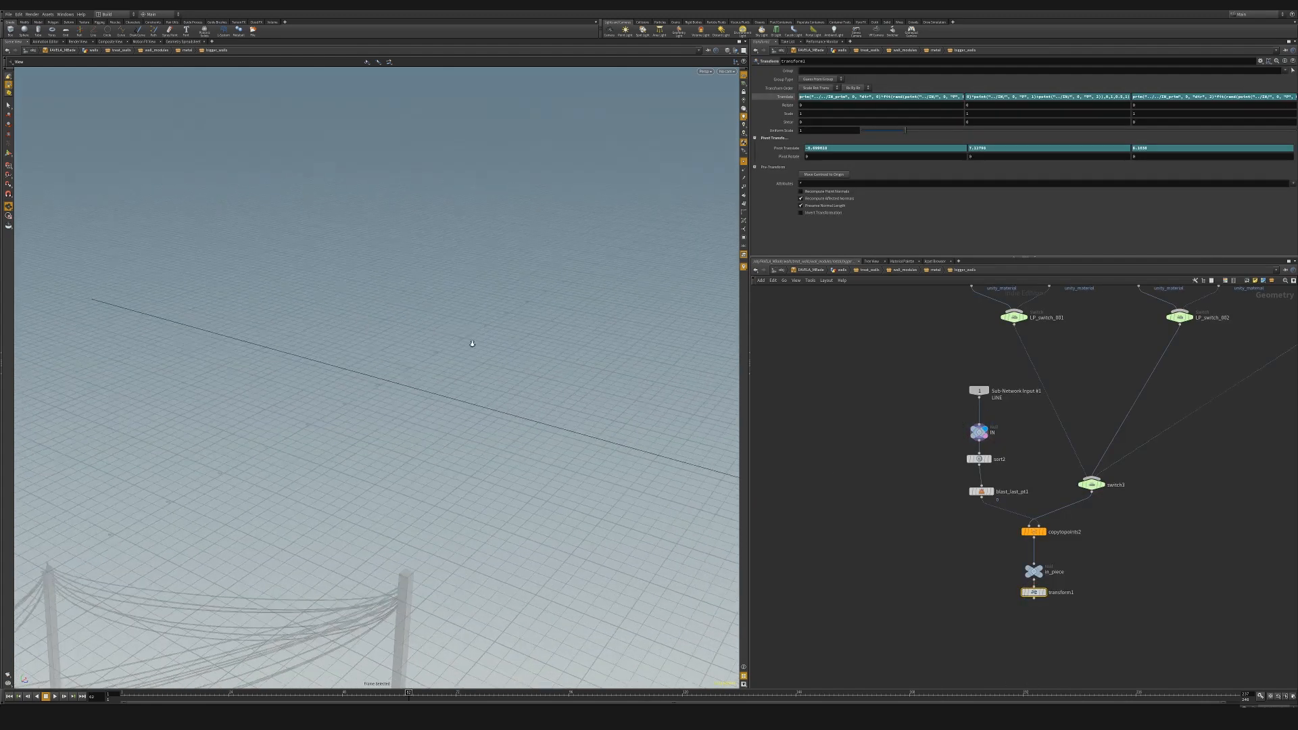
pyautogui.click(745, 170)
pyautogui.moveTo(291, 342); pyautogui.dragTo(396, 403)
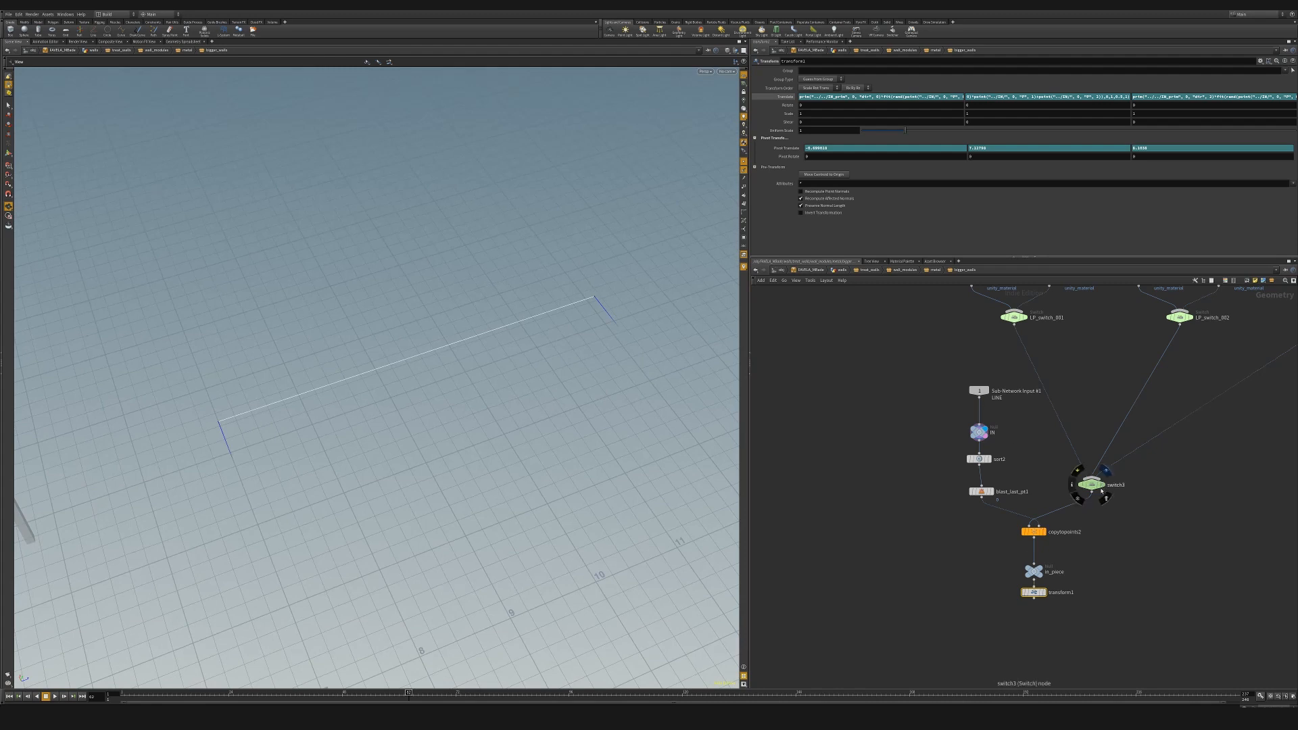
pyautogui.scroll(-3, 1089, 481)
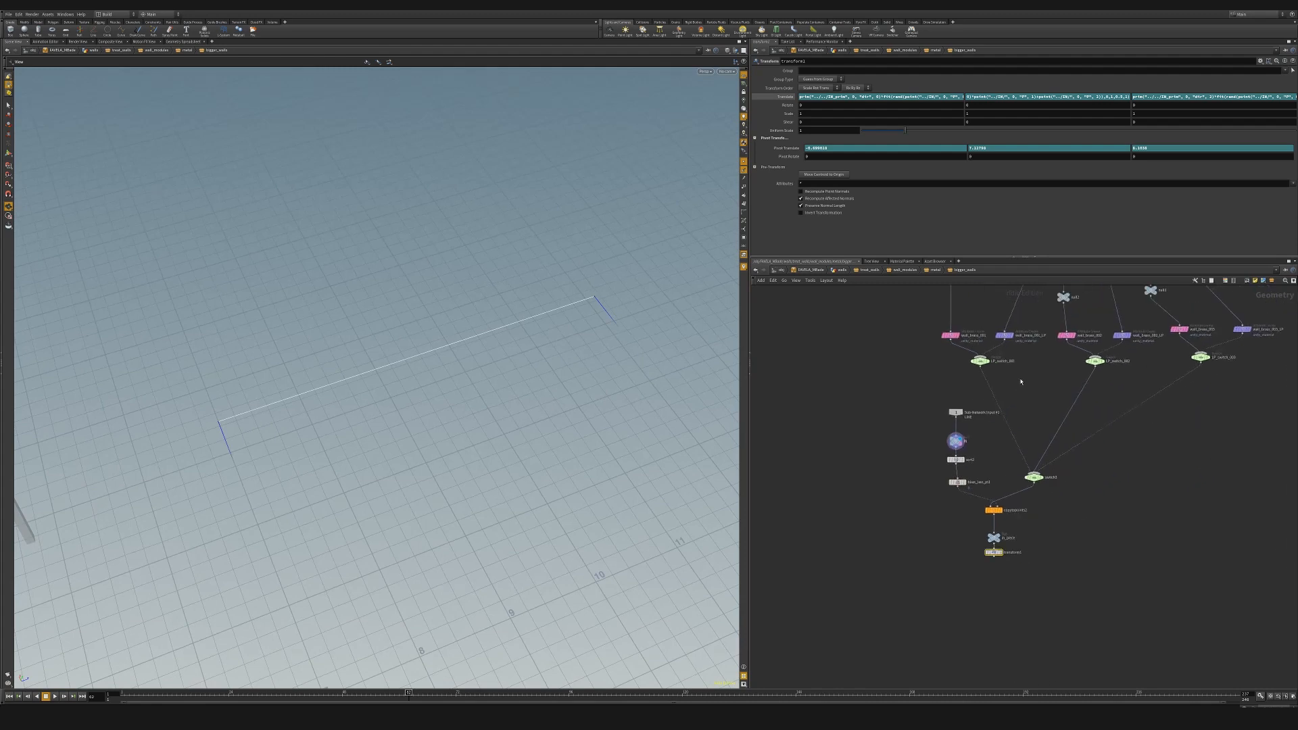
# Display the wall module produced by copytopoints2 and turn off the point normals.
pyautogui.click(1002, 512)
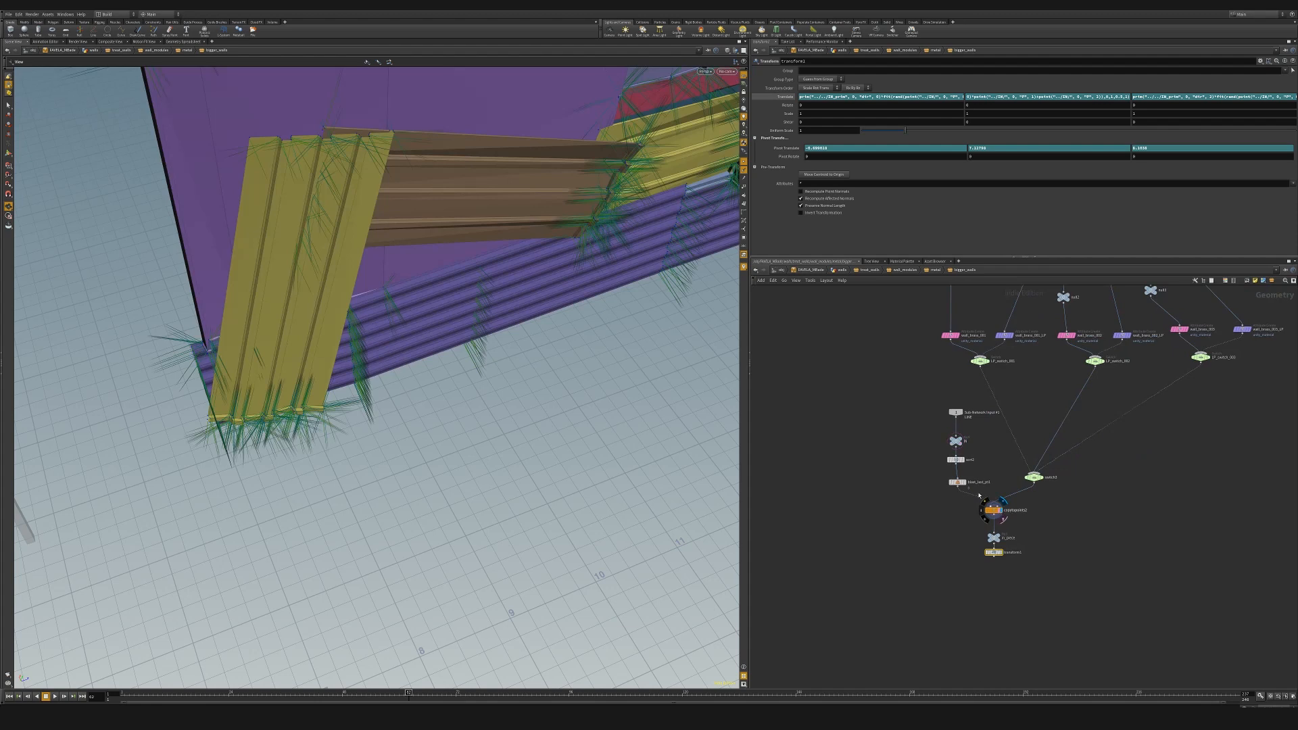
pyautogui.press('f')
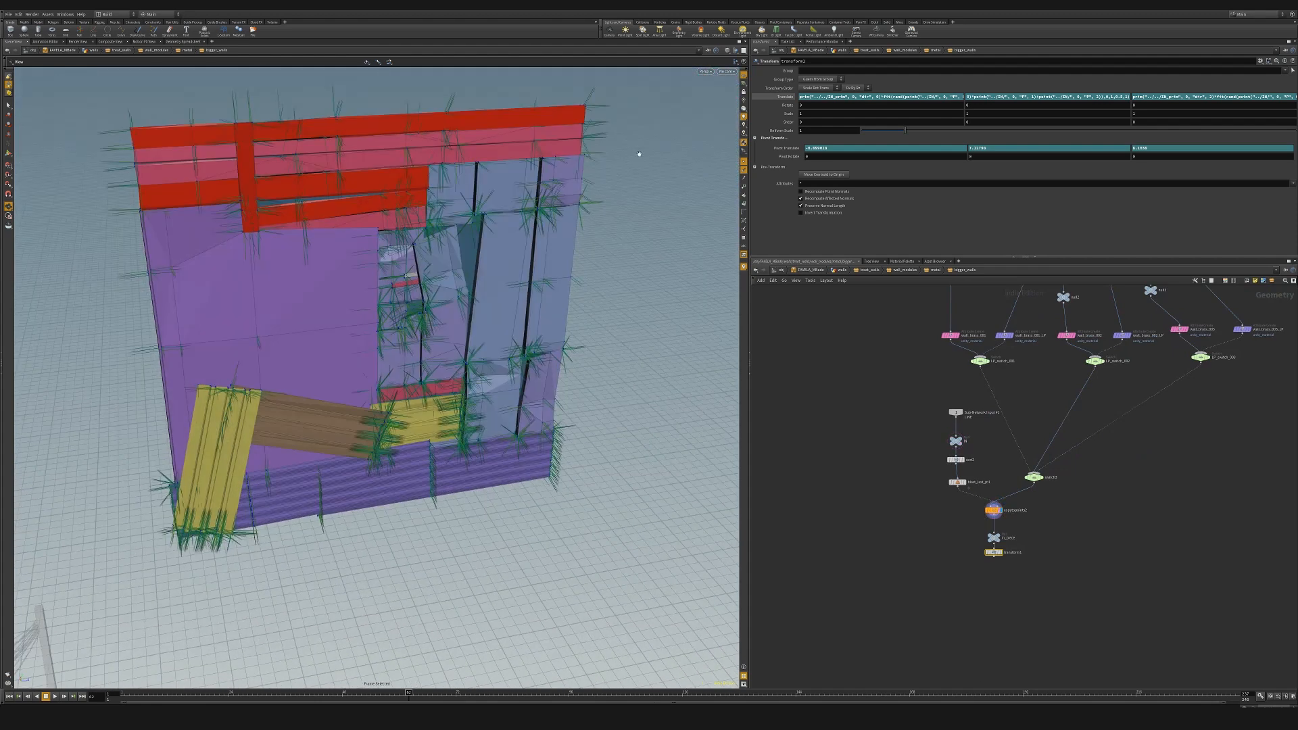
pyautogui.click(739, 166)
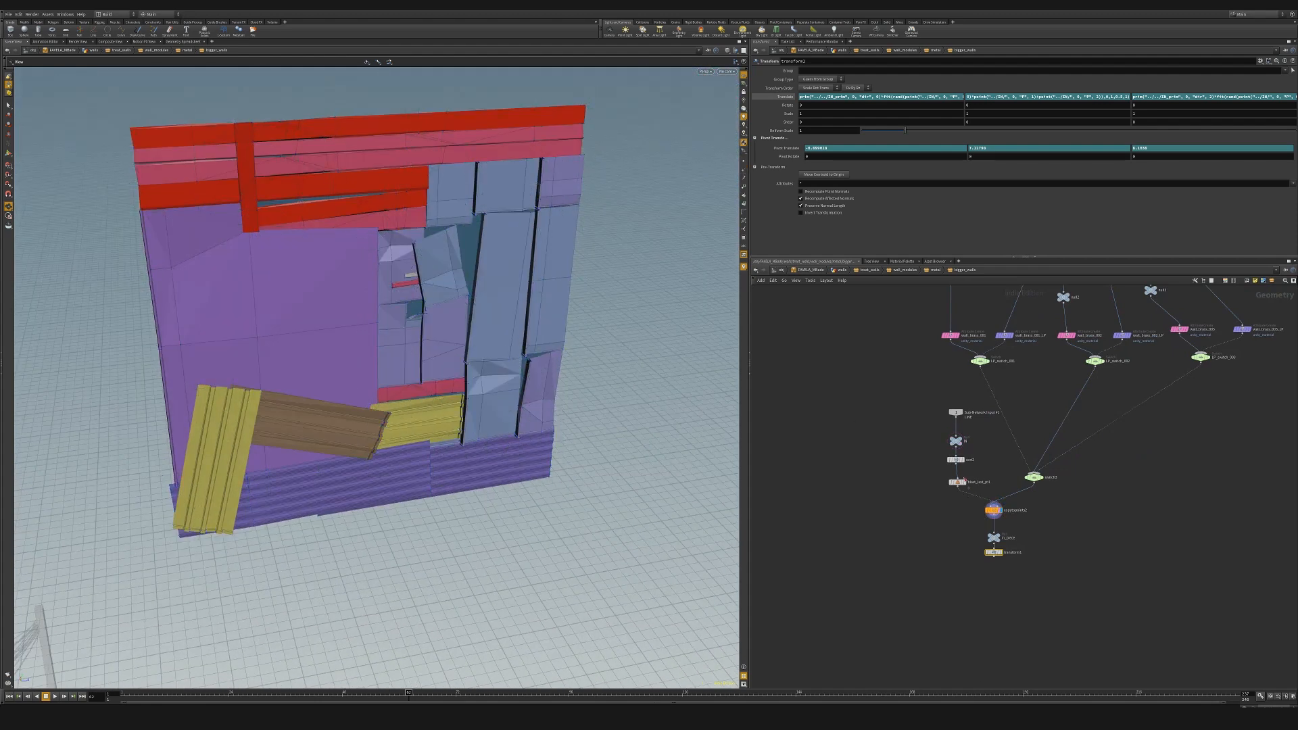
# Compare the IN null's line with the wall module that copytopoints2 places on it.
pyautogui.click(965, 433)
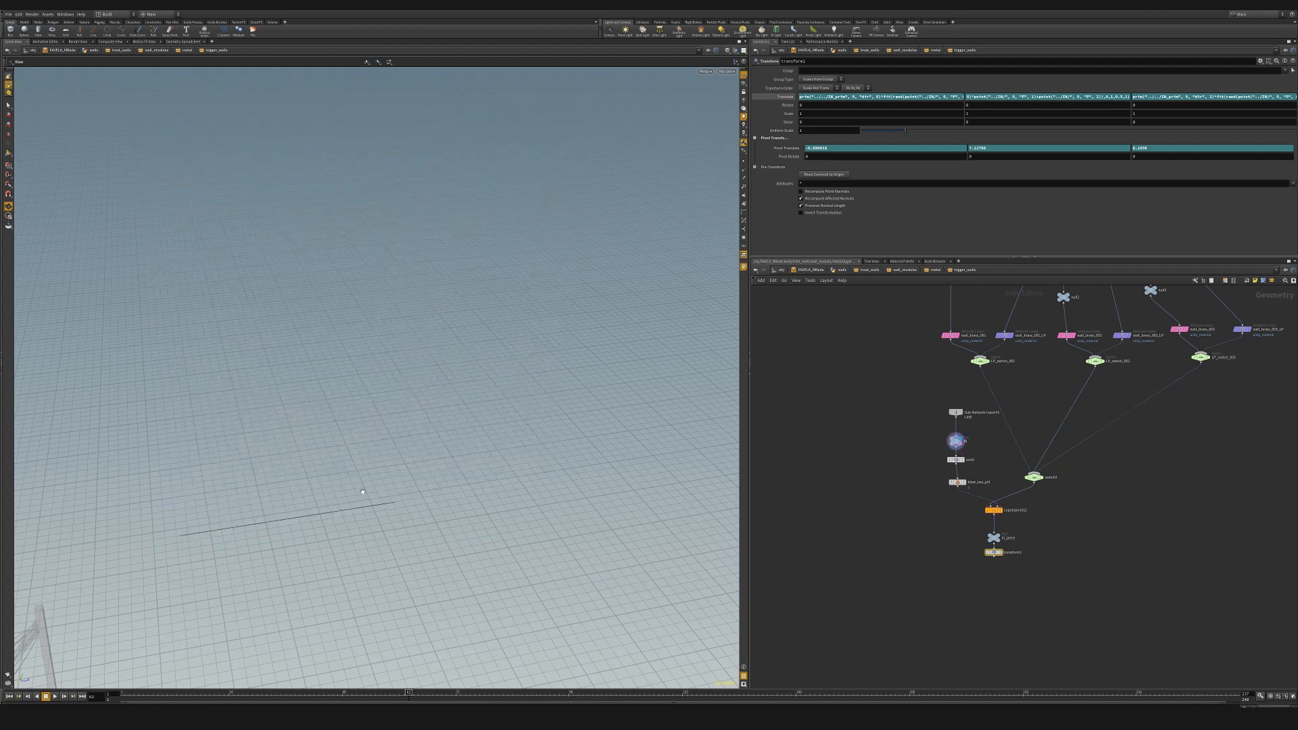
pyautogui.click(1001, 511)
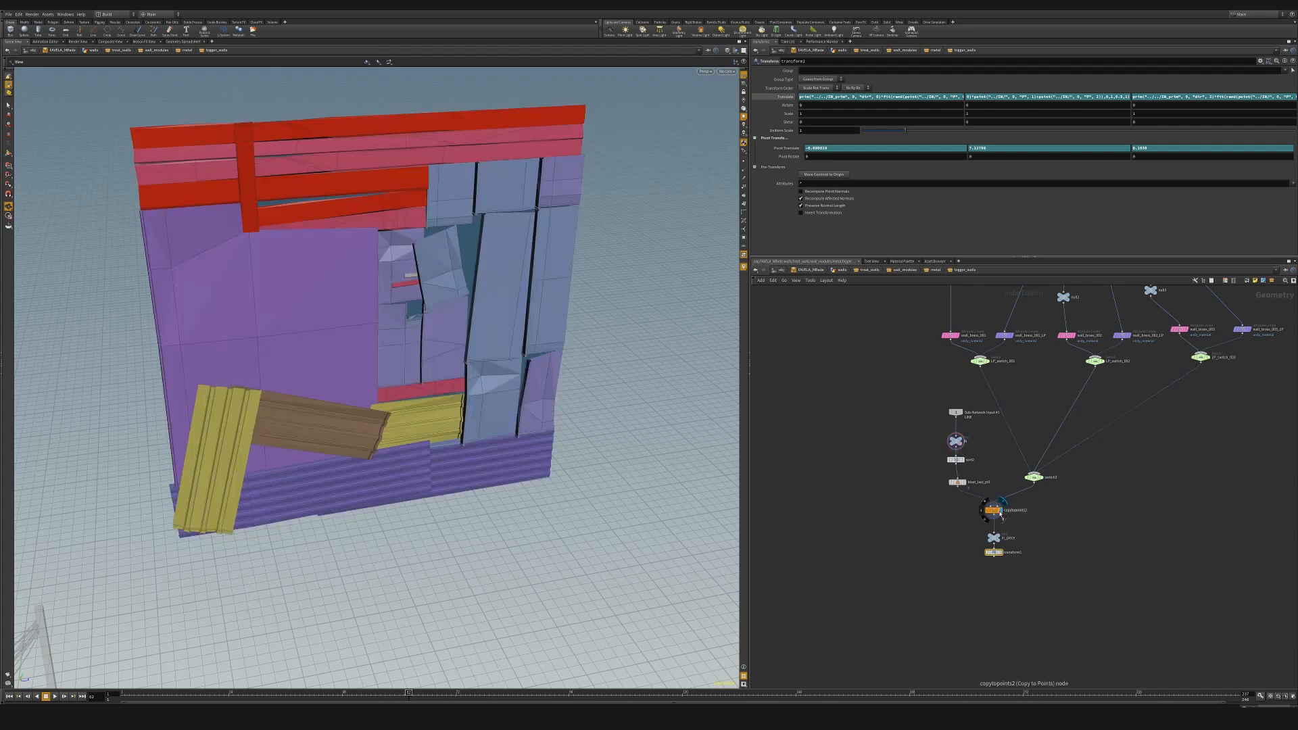
pyautogui.moveTo(283, 495); pyautogui.dragTo(370, 407)
pyautogui.moveTo(371, 407); pyautogui.dragTo(330, 414, button='right')
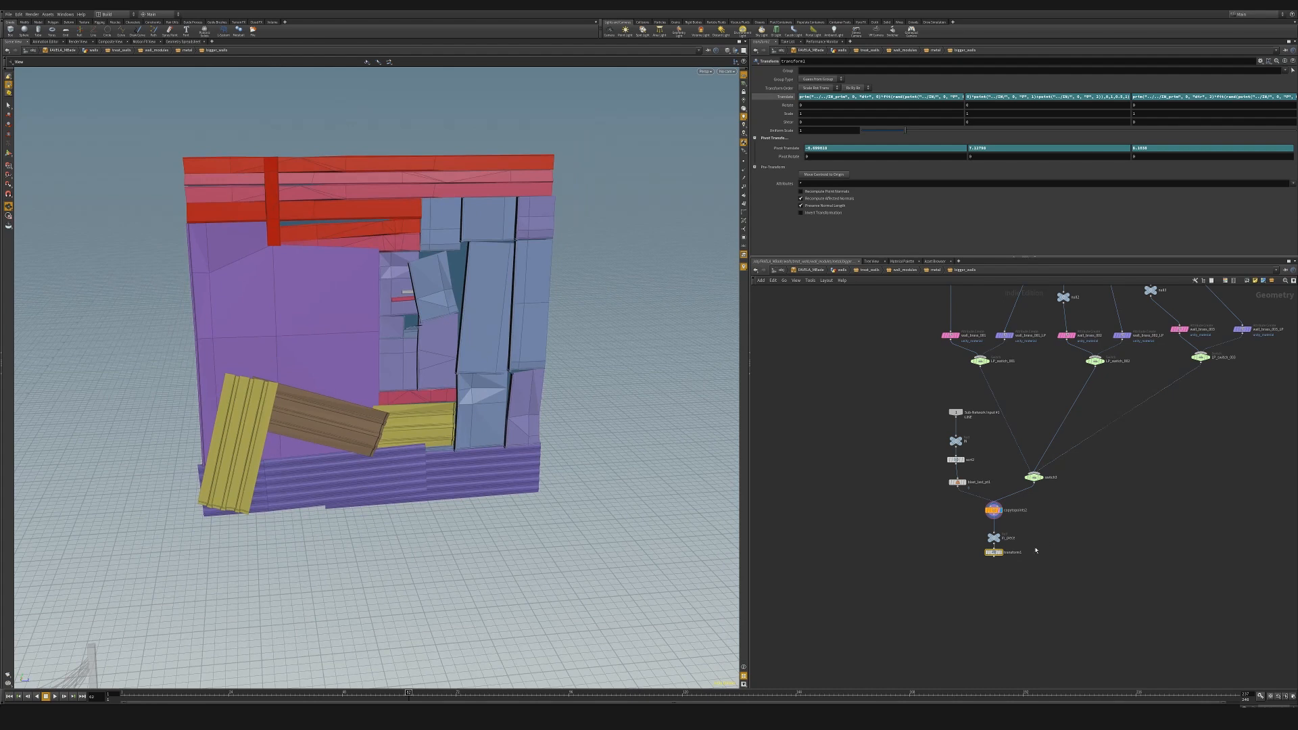
# Display transform1's output and compare the shifted wall with the untransformed copytopoints2 wall.
pyautogui.moveTo(1002, 556); pyautogui.dragTo(1003, 565)
pyautogui.click(1003, 564)
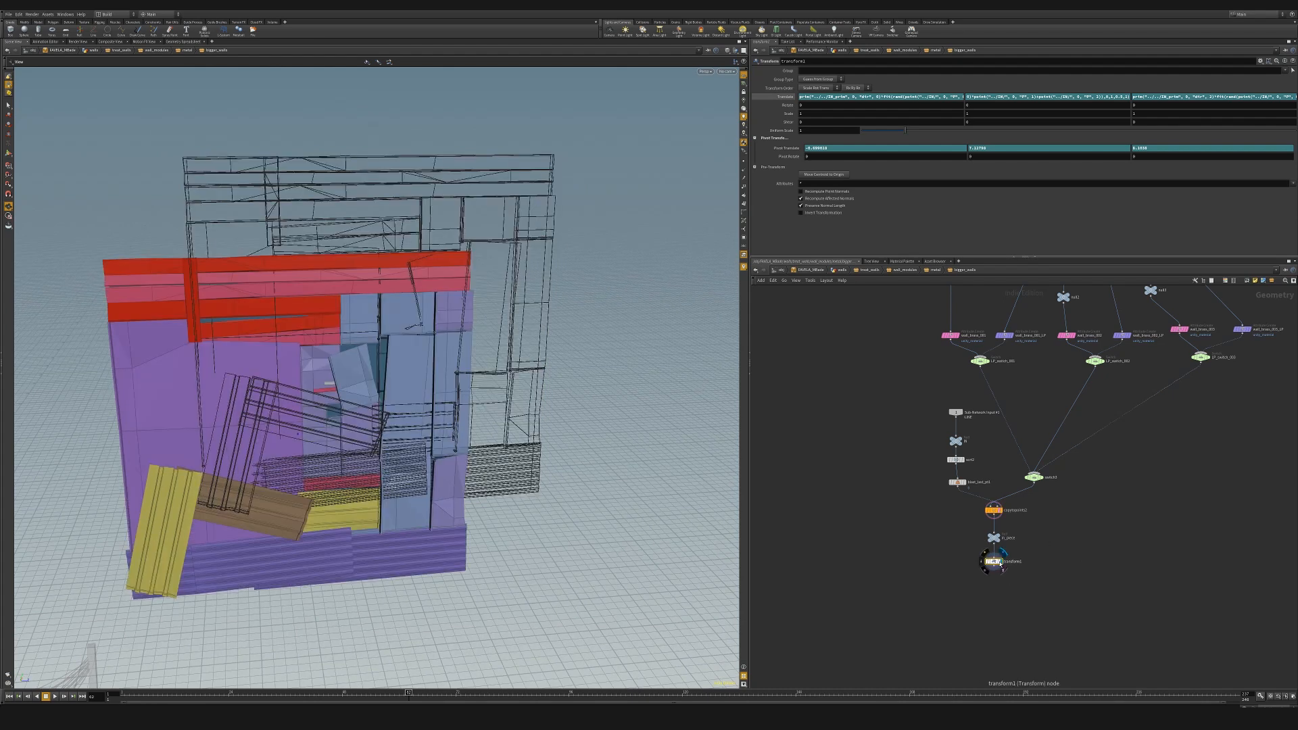
pyautogui.click(1001, 564)
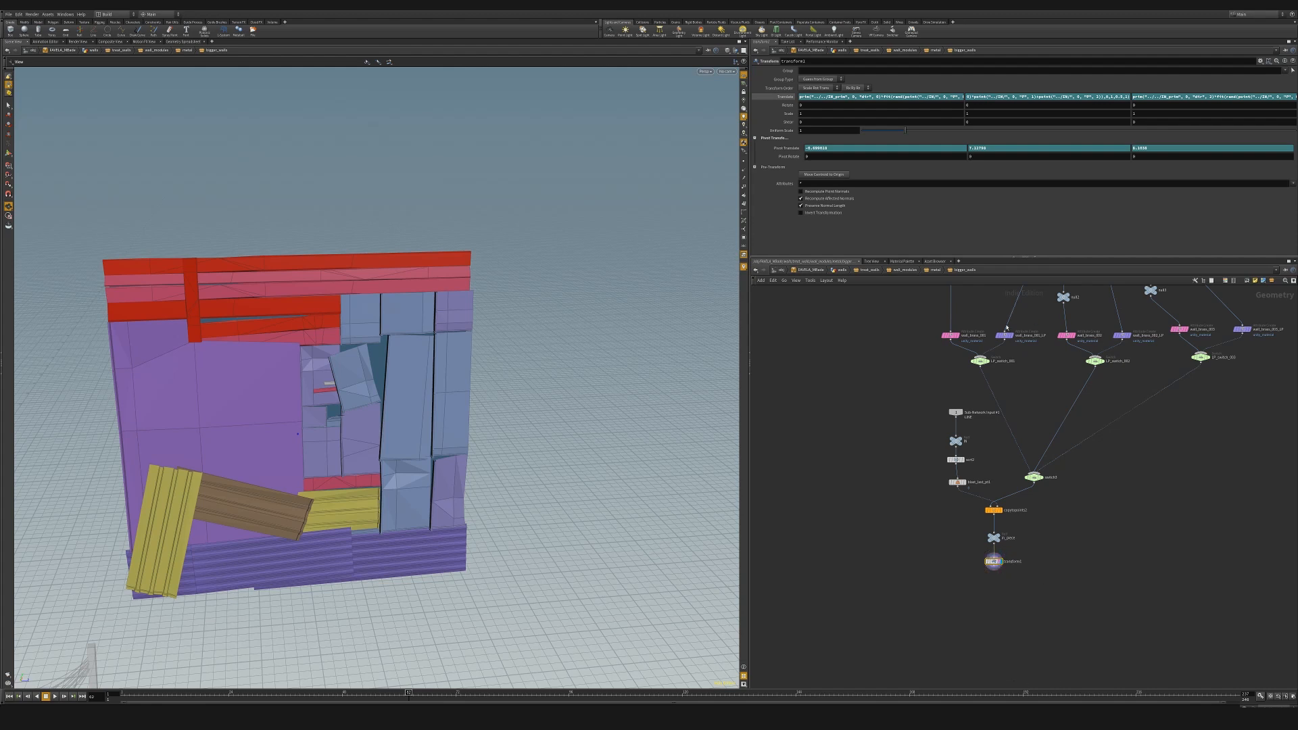
# Return to the metal network, display switch2's output and show its Select Input parameter.
pyautogui.click(935, 269)
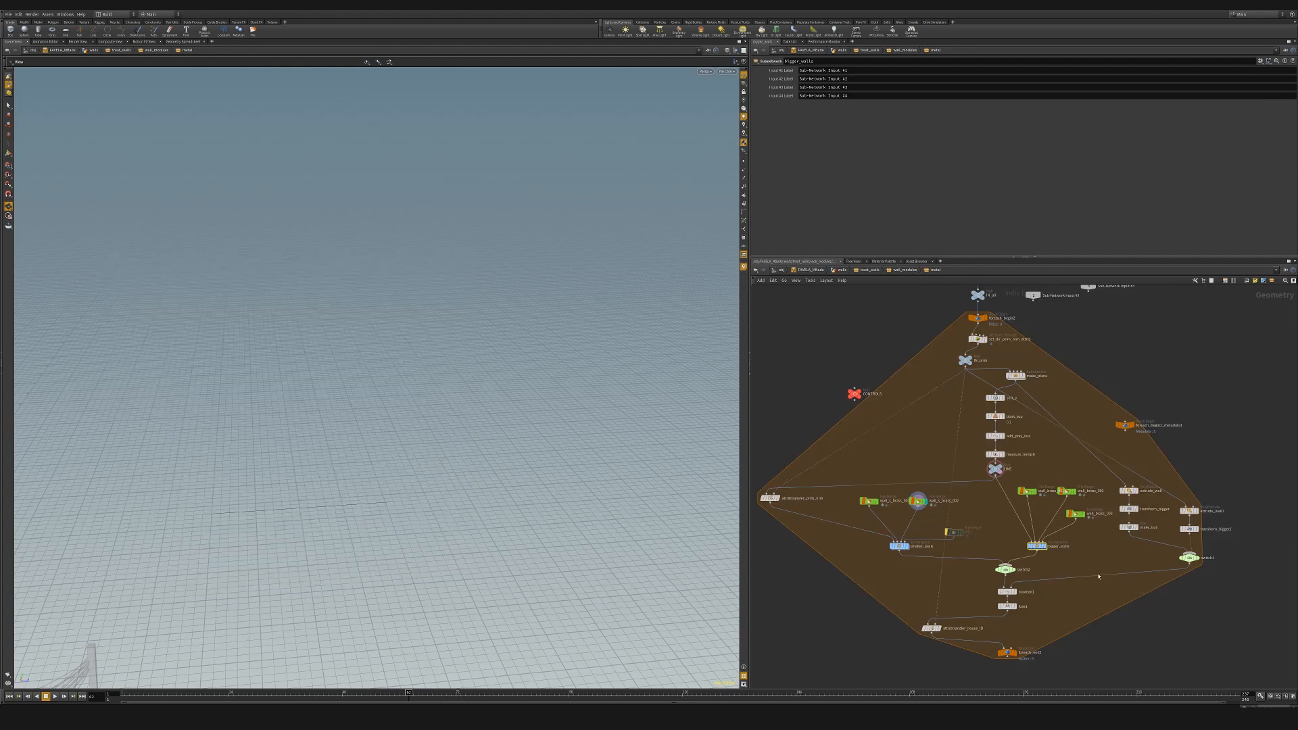
pyautogui.click(1016, 560)
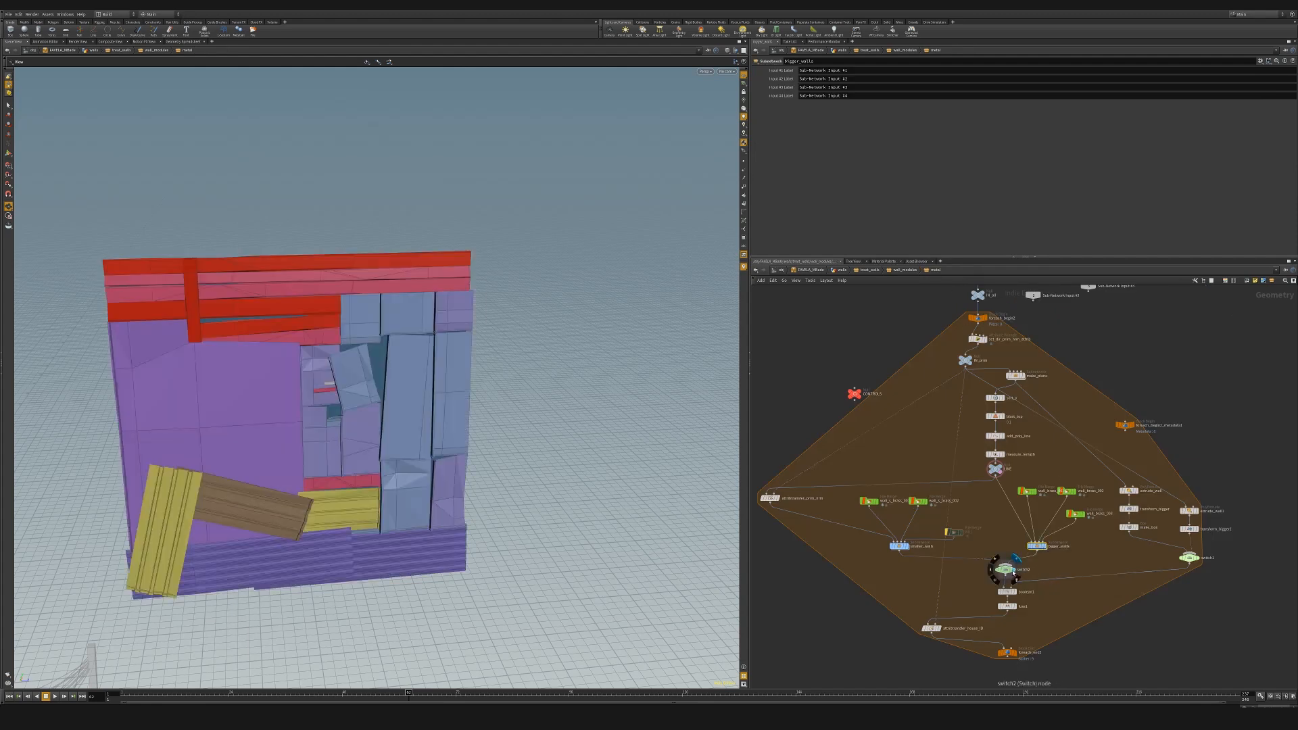
pyautogui.click(1005, 570)
pyautogui.hotkey('space', 'g')
pyautogui.moveTo(516, 491); pyautogui.dragTo(539, 455)
pyautogui.scroll(-1, 539, 455)
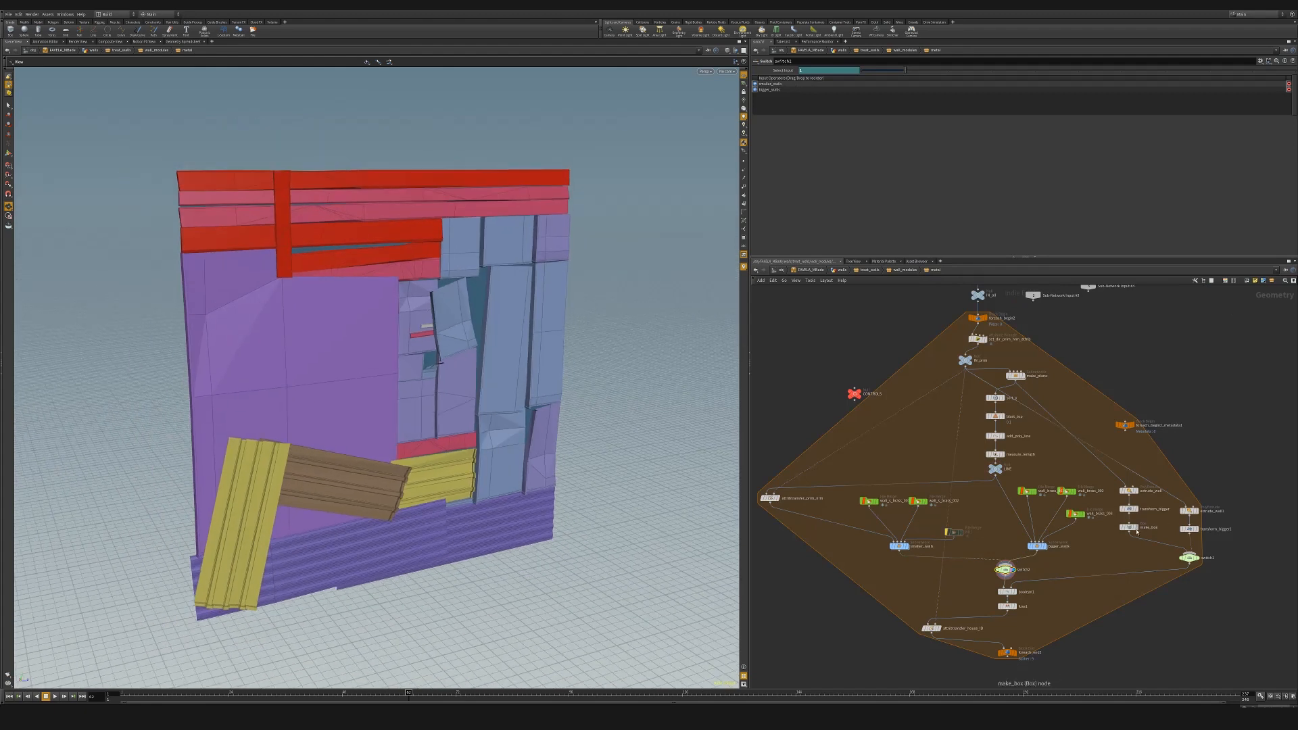
# Display the cutting box from the switch beneath the extrude branches, with switch2's wall overlaid as a wireframe template.
pyautogui.click(1200, 549)
pyautogui.moveTo(614, 448)
pyautogui.mouseDown()
pyautogui.moveTo(600, 446)
pyautogui.moveTo(597, 466)
pyautogui.mouseUp()
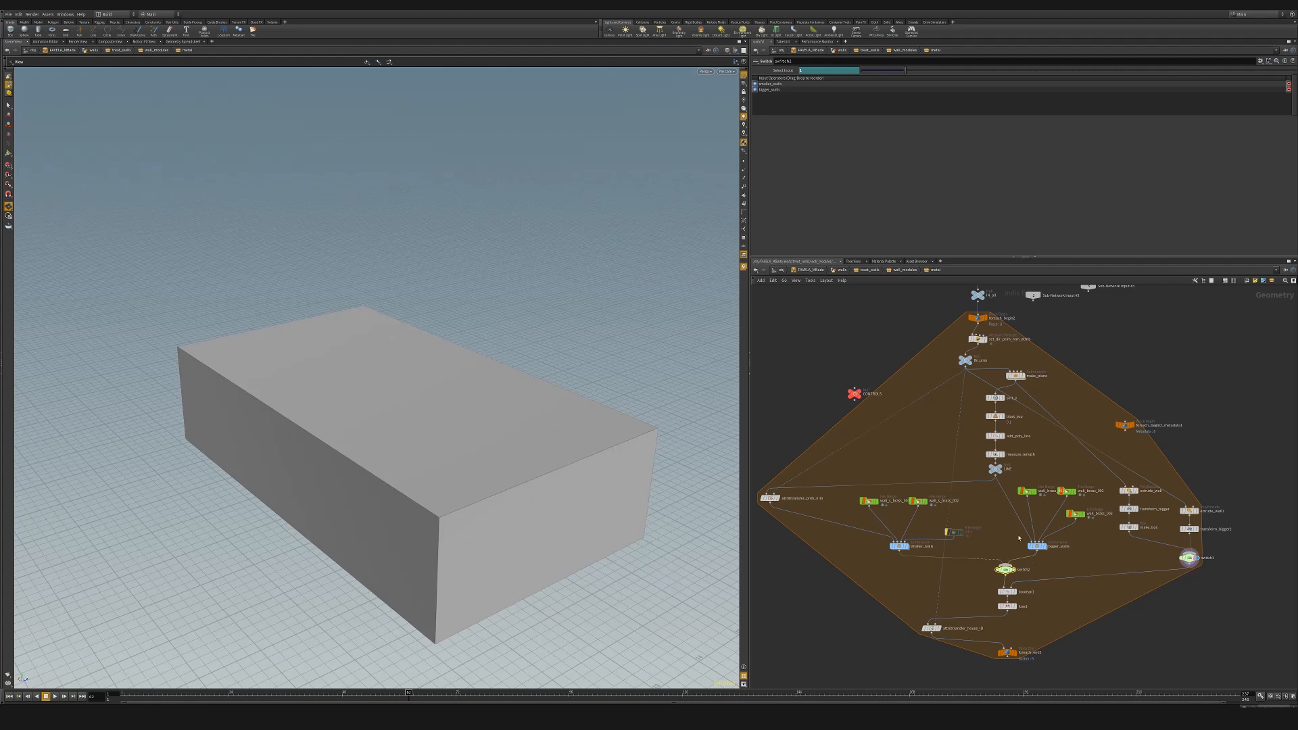
pyautogui.click(974, 367)
pyautogui.moveTo(458, 455); pyautogui.dragTo(265, 452)
pyautogui.moveTo(391, 456); pyautogui.dragTo(466, 424)
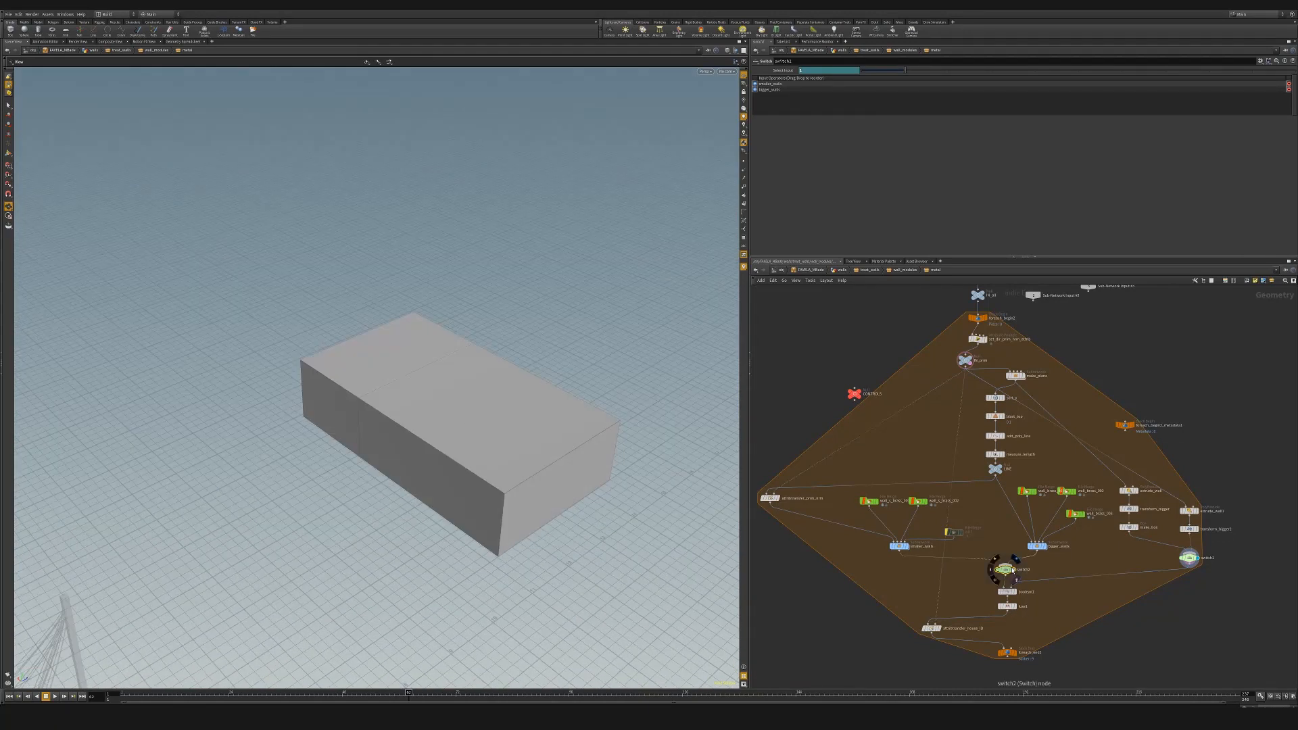
pyautogui.click(1011, 570)
pyautogui.moveTo(586, 481); pyautogui.dragTo(476, 442)
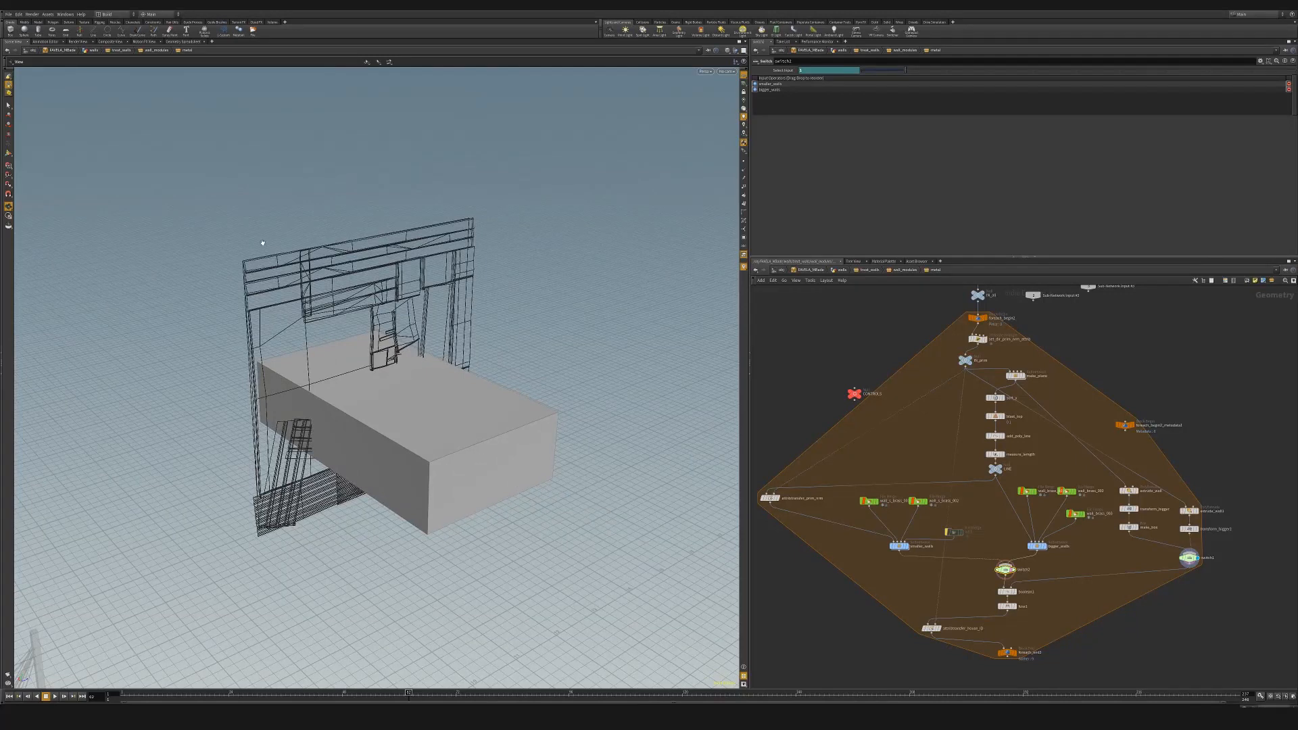
# Display the Boolean result of the wall and cutting box without the wireframe overlay, and the gathered walls at foreach_end2.
pyautogui.moveTo(1018, 596)
pyautogui.click(1016, 597)
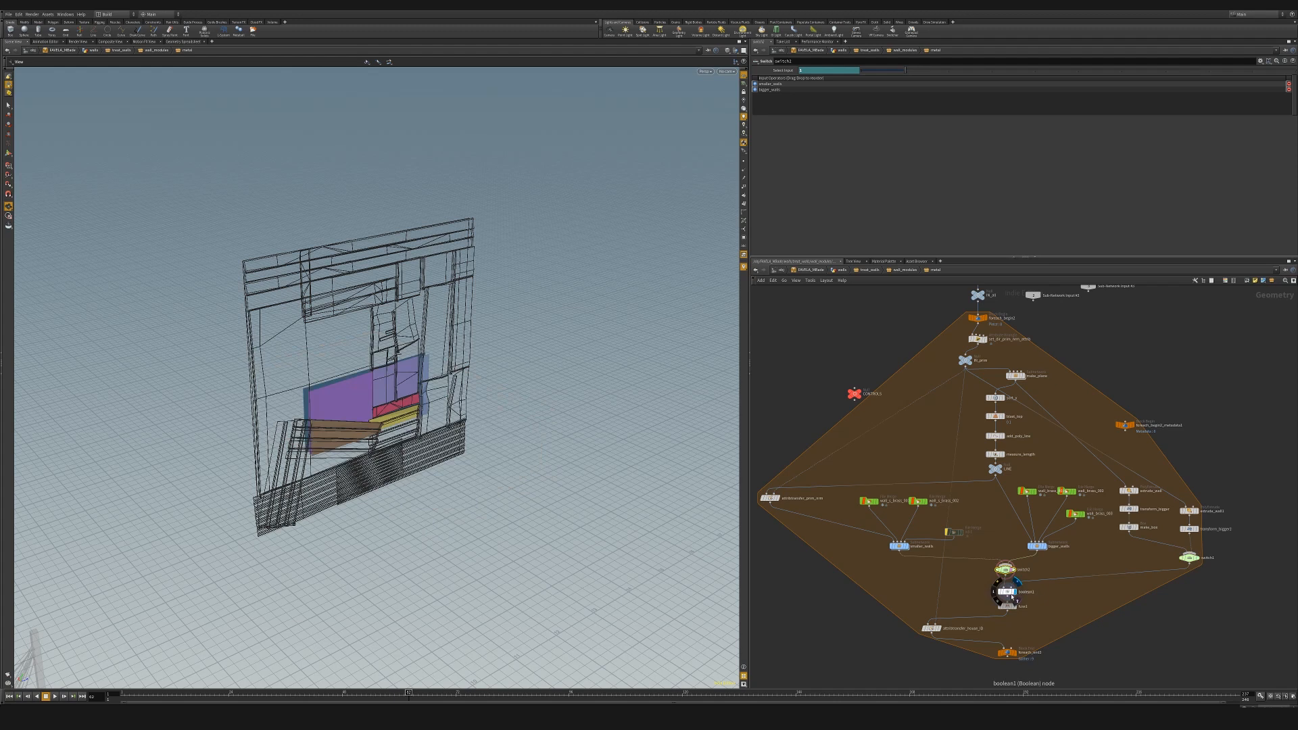
pyautogui.moveTo(428, 380); pyautogui.dragTo(467, 399)
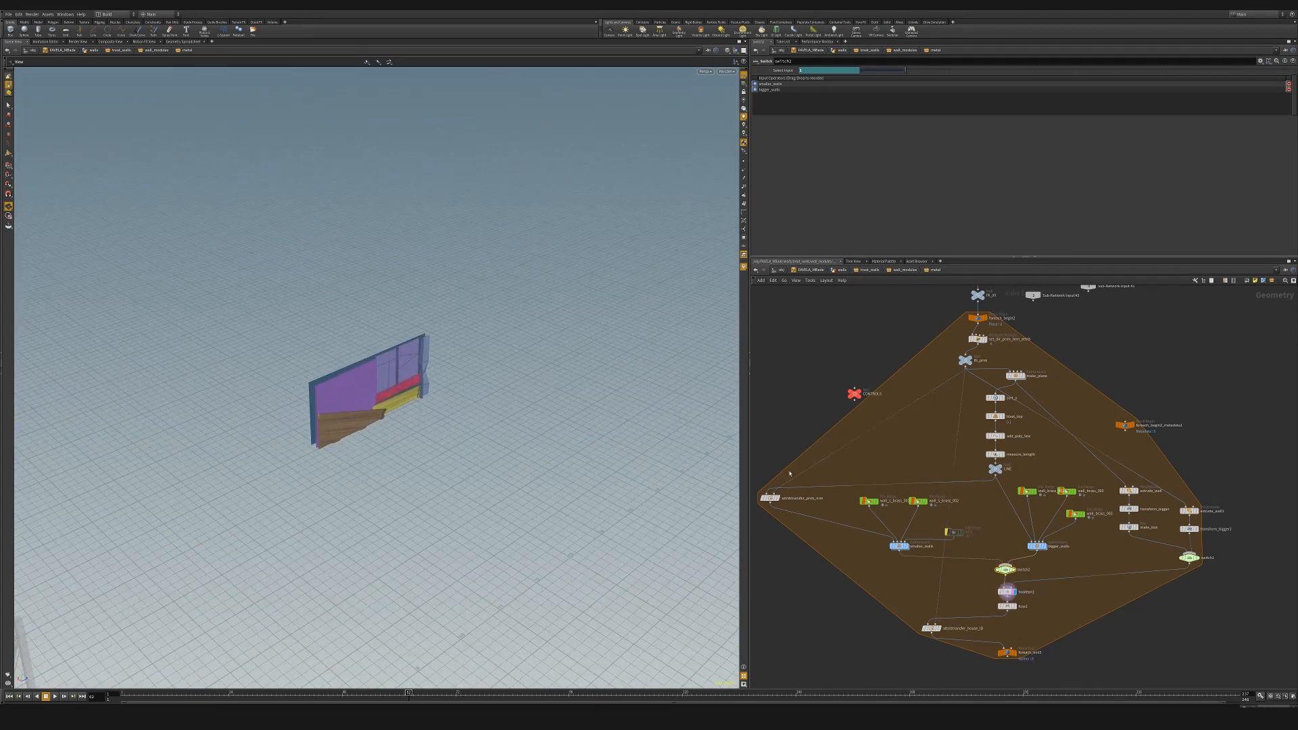
pyautogui.click(1017, 652)
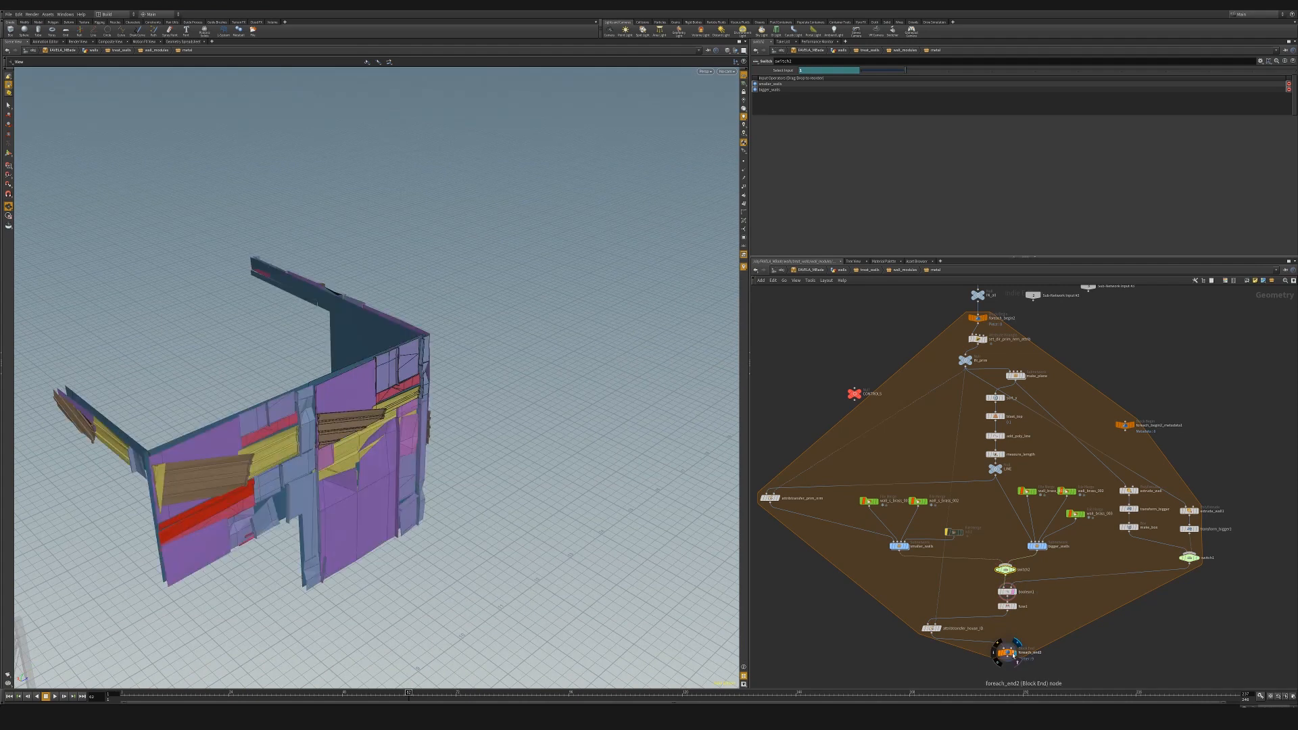
pyautogui.moveTo(400, 422); pyautogui.dragTo(538, 361)
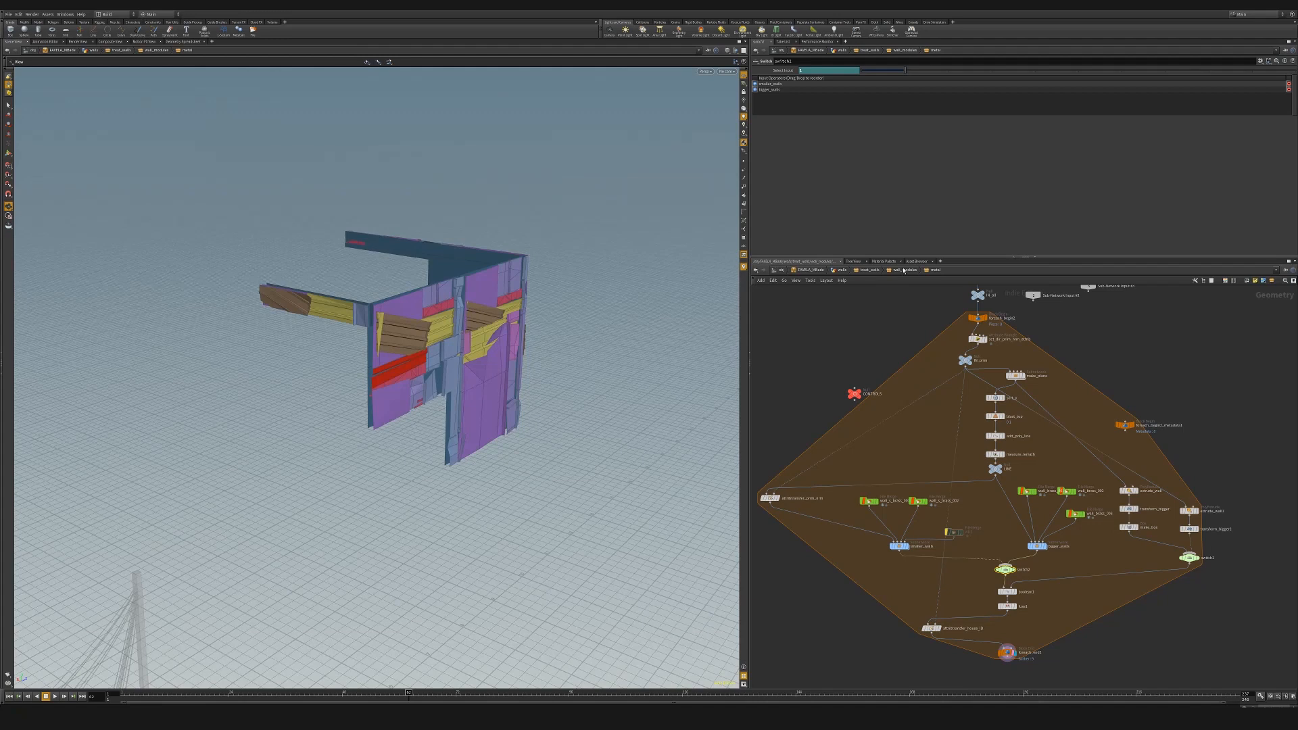
# Return to the wall_modules network and inspect the complete building walls output by attribdelete3 from several angles.
pyautogui.click(904, 270)
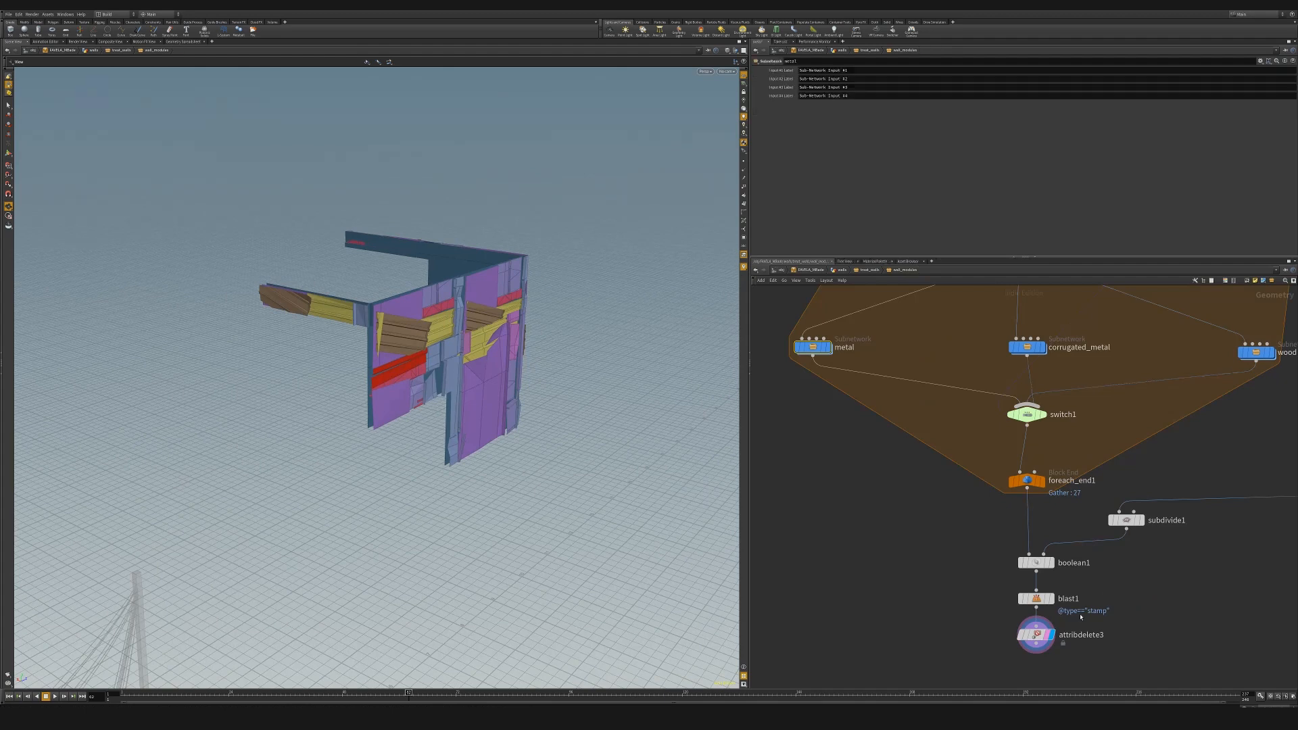
pyautogui.scroll(-3, 1106, 588)
pyautogui.moveTo(511, 447); pyautogui.dragTo(718, 476)
pyautogui.moveTo(718, 477); pyautogui.dragTo(483, 422, button='middle')
pyautogui.moveTo(483, 421); pyautogui.dragTo(618, 429)
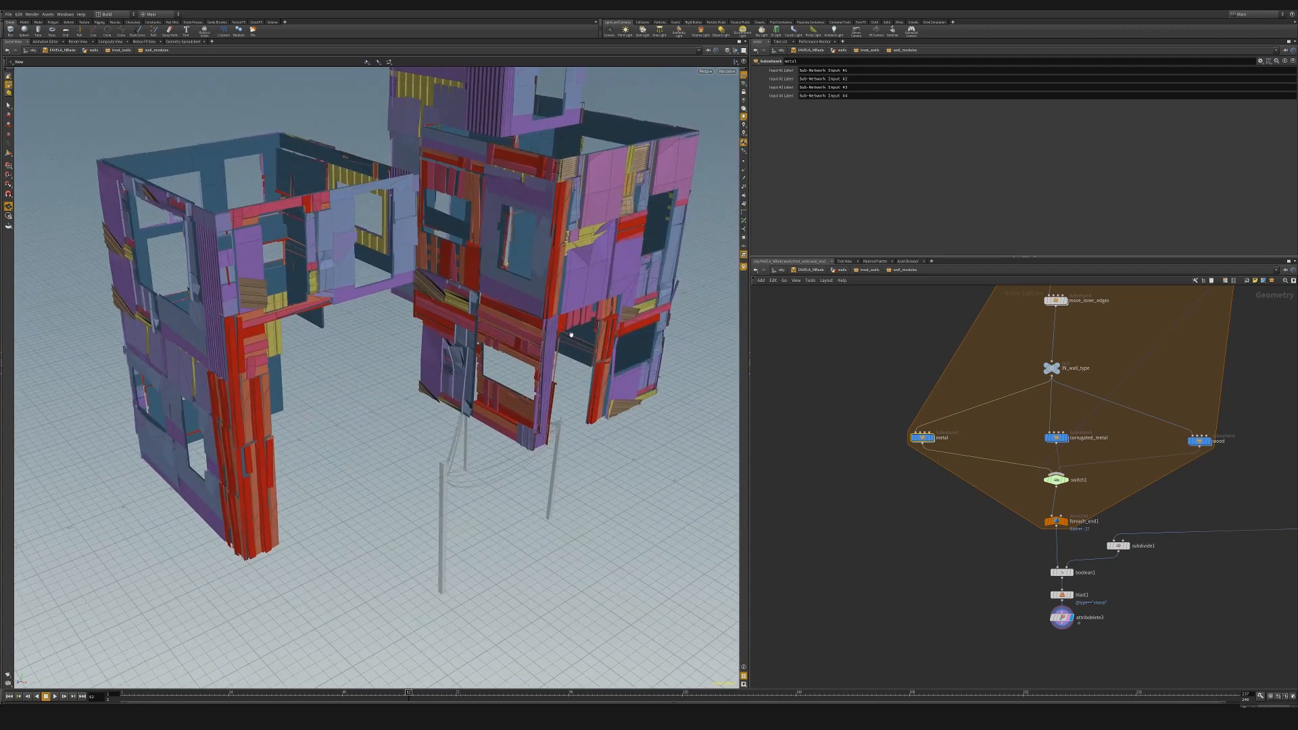
pyautogui.moveTo(343, 304); pyautogui.dragTo(438, 298)
pyautogui.scroll(-5, 392, 309)
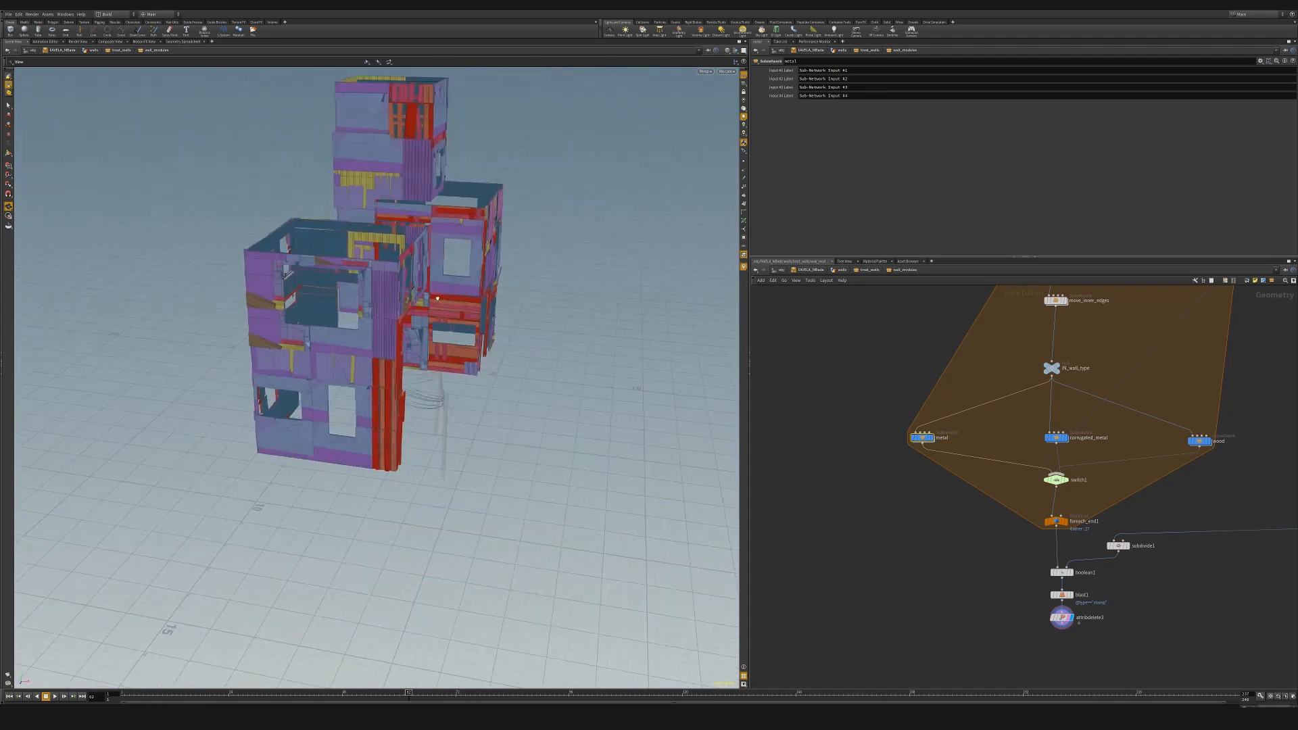
pyautogui.moveTo(430, 252); pyautogui.dragTo(441, 337)
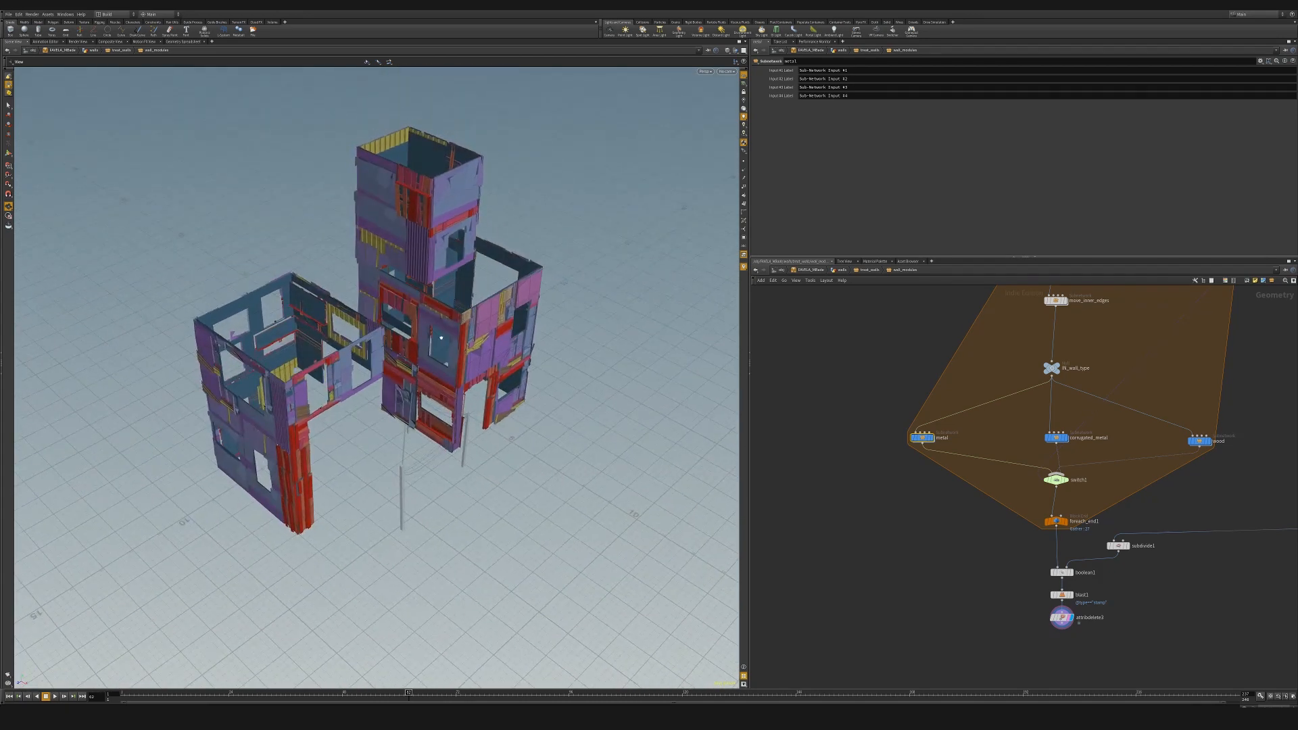